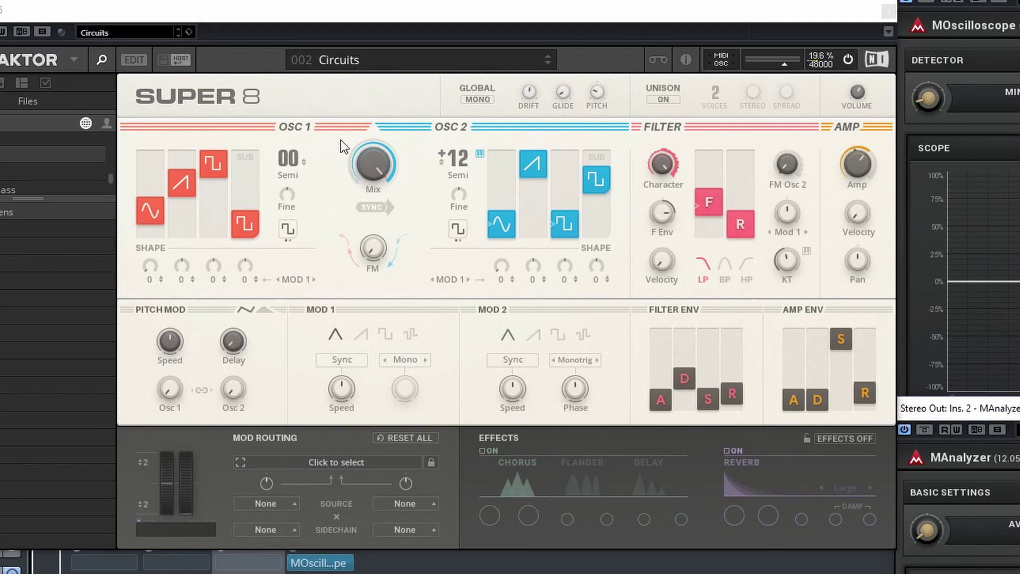
Turn the mix fully to Osc 1 and replace its sub oscillator with white noise at a low level.
{"action": "left_click", "coordinate": [378, 164]}
{"action": "left_click_drag", "start_coordinate": [378, 163], "coordinate": [350, 210]}
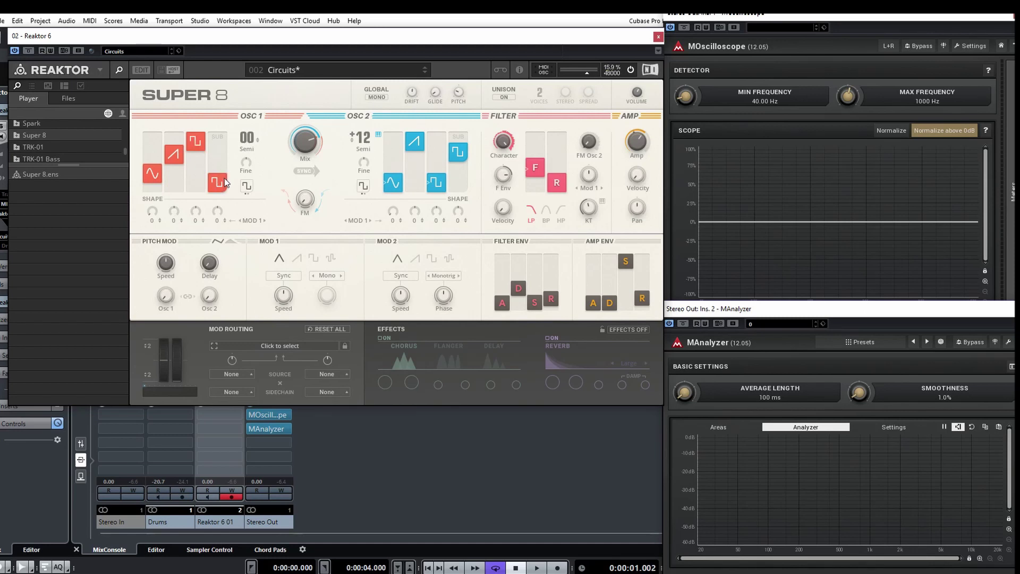
{"action": "left_click", "coordinate": [246, 185]}
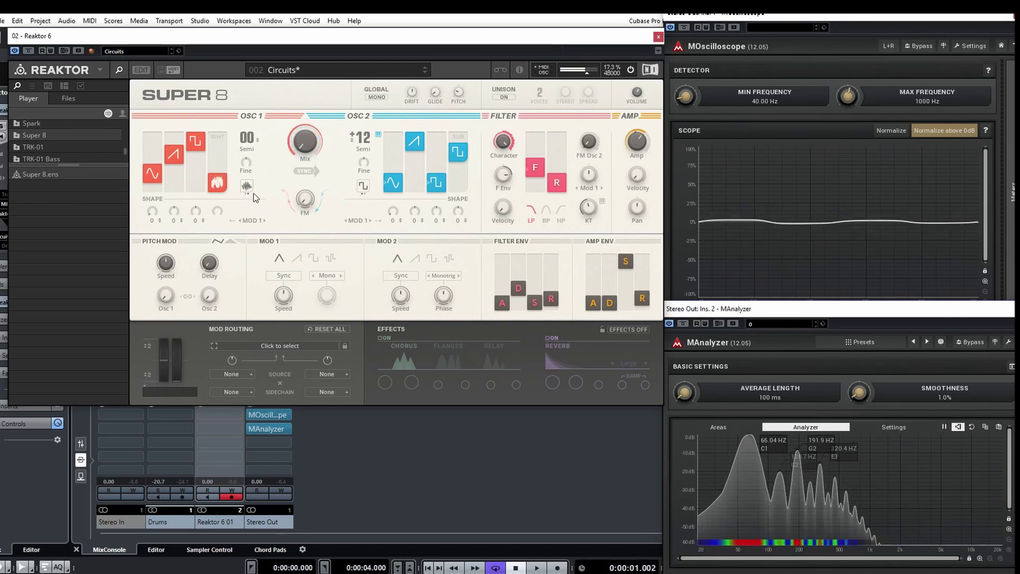
{"action": "left_click_drag", "start_coordinate": [217, 182], "coordinate": [219, 170]}
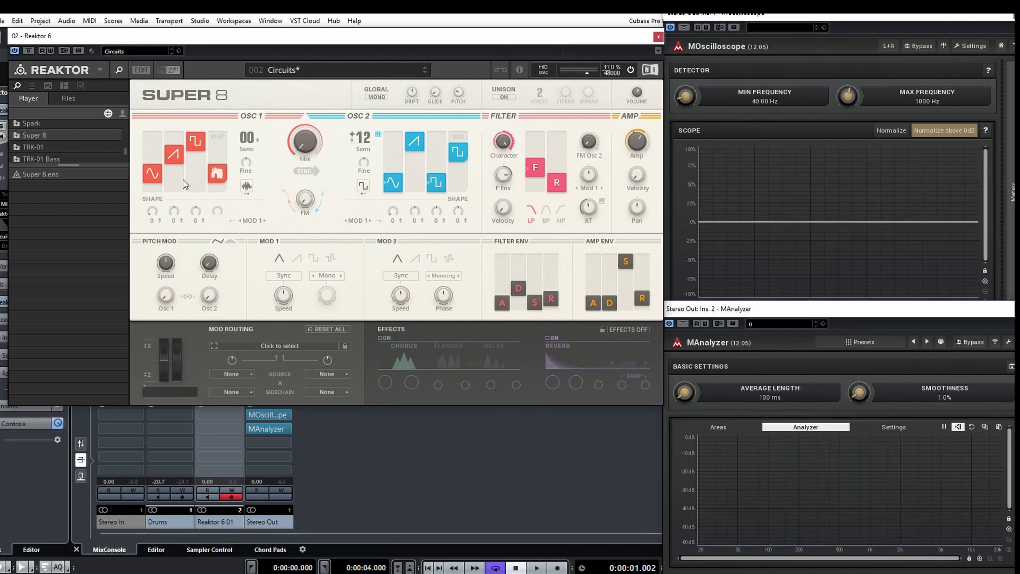
Raise Osc 1's sine to full level and lower its sawtooth, pulse and noise to zero.
{"action": "left_click_drag", "start_coordinate": [153, 180], "coordinate": [173, 179]}
{"action": "left_click_drag", "start_coordinate": [195, 140], "coordinate": [215, 183]}
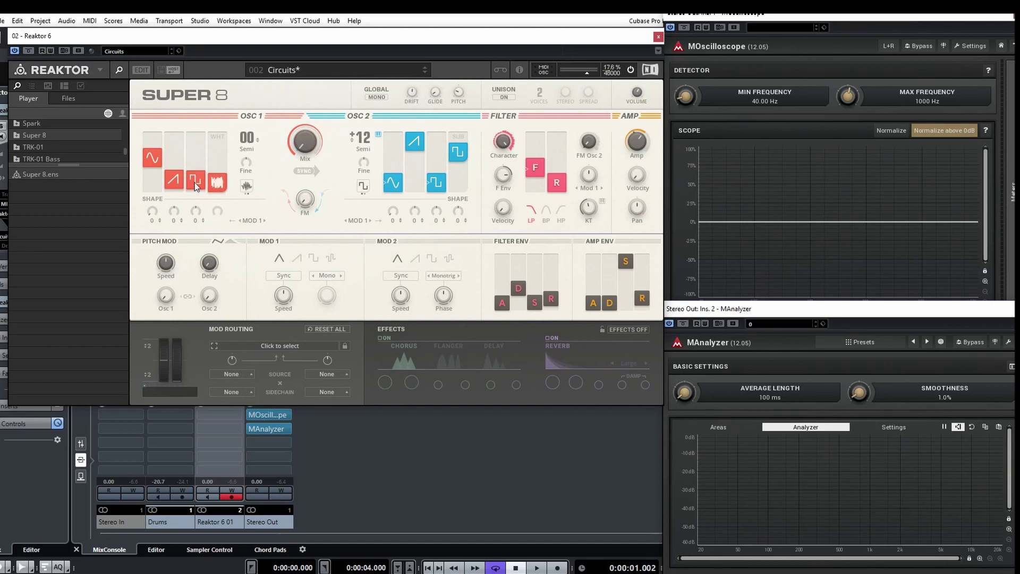
{"action": "left_click_drag", "start_coordinate": [152, 158], "coordinate": [155, 136]}
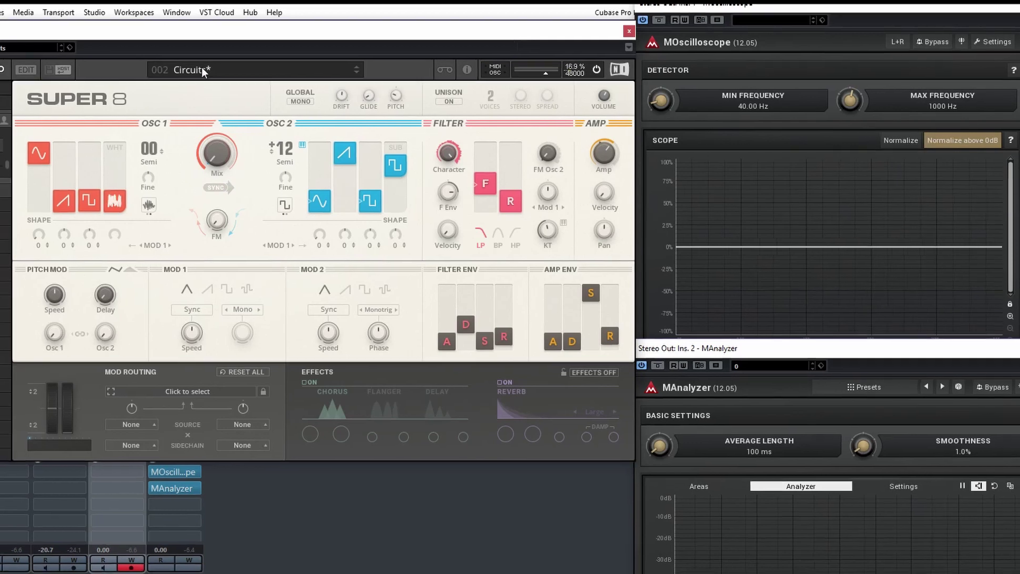
Load the INIT - Super 8 preset and, with sync off, blend Osc 1's sine with a reduced sawtooth level.
{"action": "left_click", "coordinate": [114, 66]}
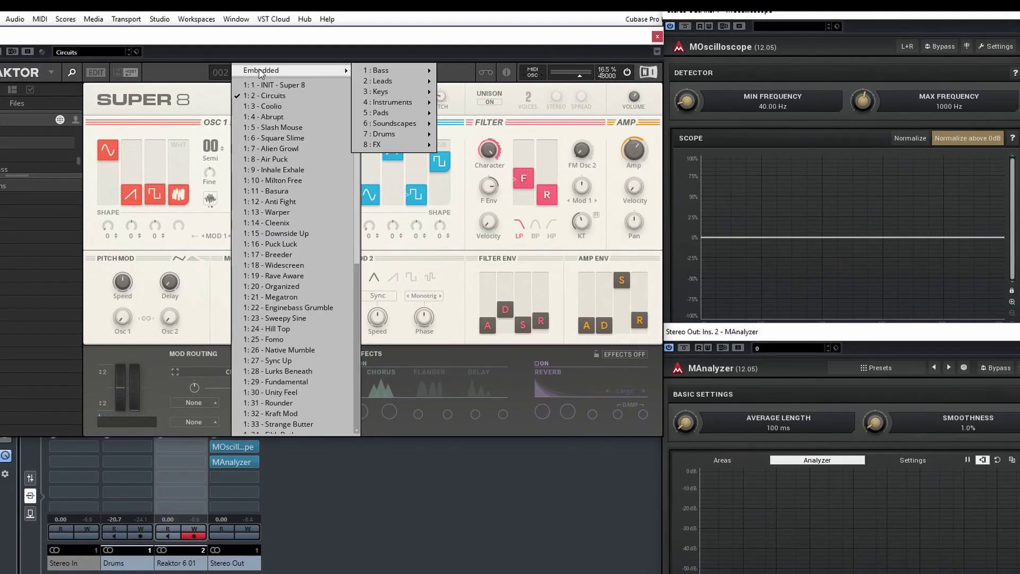
{"action": "left_click", "coordinate": [273, 85]}
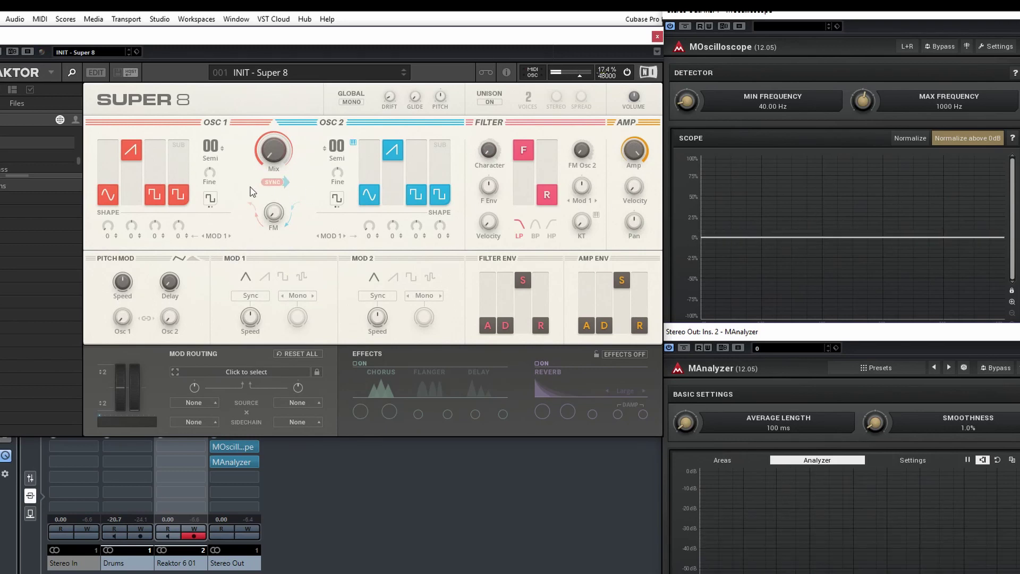
{"action": "left_click_drag", "start_coordinate": [113, 195], "coordinate": [112, 184]}
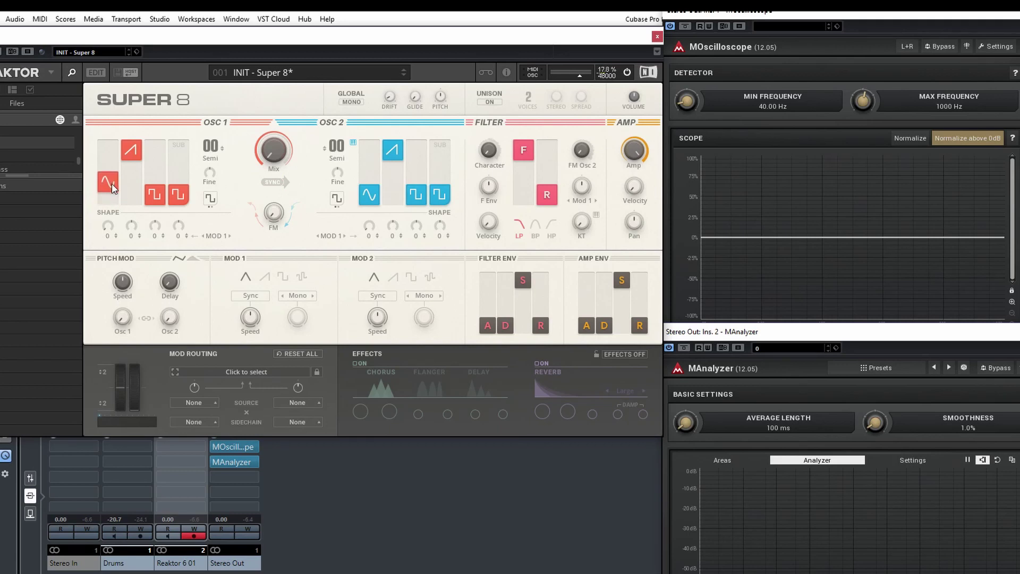
{"action": "left_click_drag", "start_coordinate": [109, 183], "coordinate": [110, 108]}
{"action": "left_click_drag", "start_coordinate": [131, 150], "coordinate": [130, 199]}
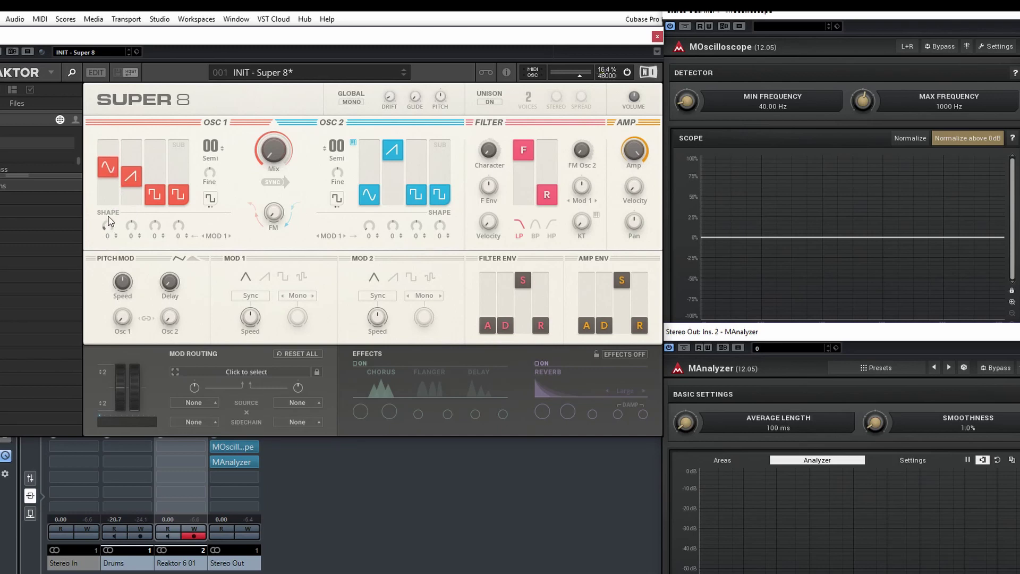
Shape Osc 1's sine at full level and mix in its sawtooth and pulse at roughly half level.
{"action": "left_click_drag", "start_coordinate": [99, 187], "coordinate": [86, 139]}
{"action": "left_click_drag", "start_coordinate": [133, 175], "coordinate": [108, 151]}
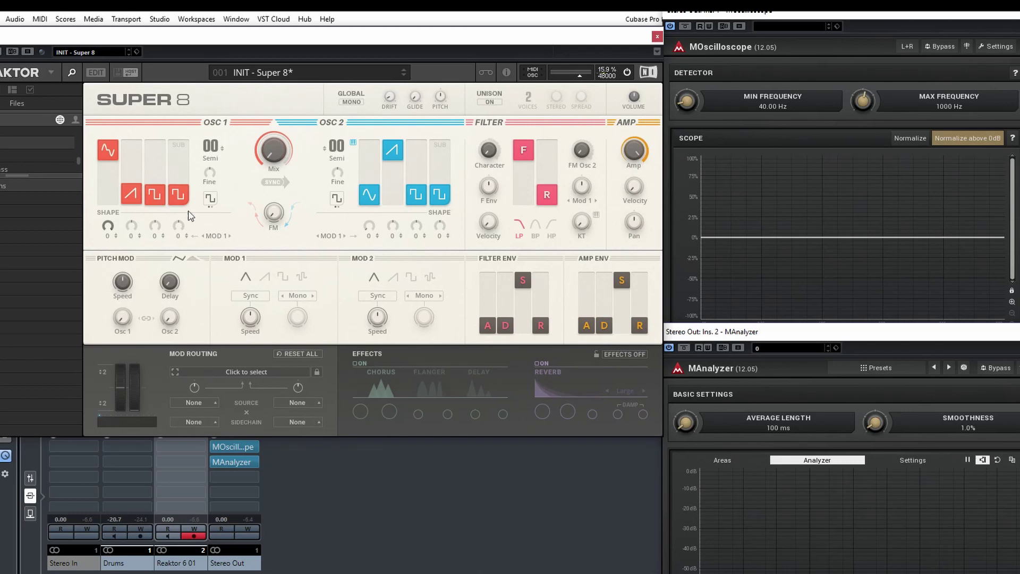
{"action": "left_click_drag", "start_coordinate": [108, 225], "coordinate": [94, 323]}
{"action": "left_click_drag", "start_coordinate": [131, 193], "coordinate": [156, 166]}
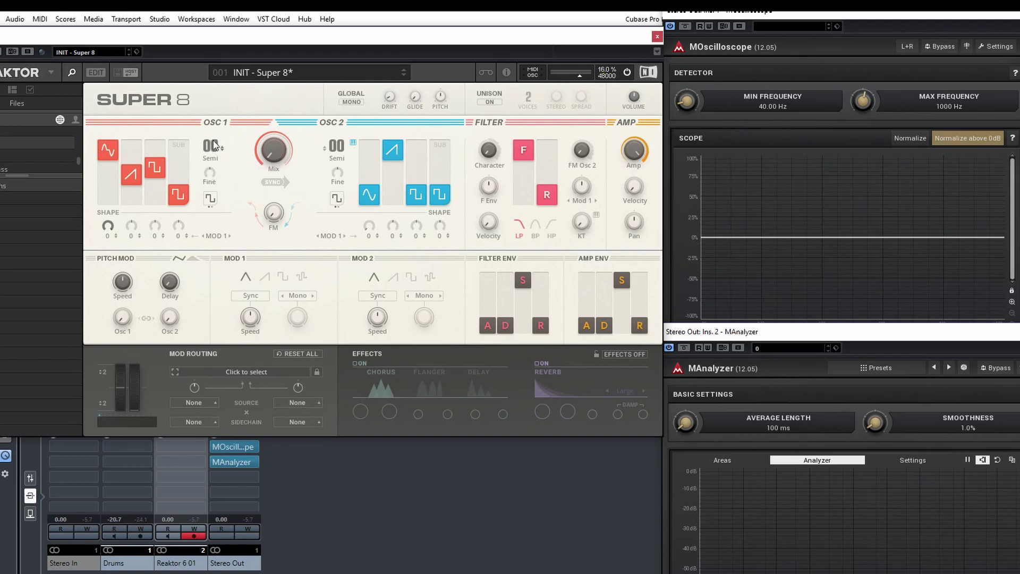
Set Osc 2 to +07 semitones and bring part of it into the mix, keeping Osc 1 dominant.
{"action": "left_click_drag", "start_coordinate": [329, 147], "coordinate": [338, 127]}
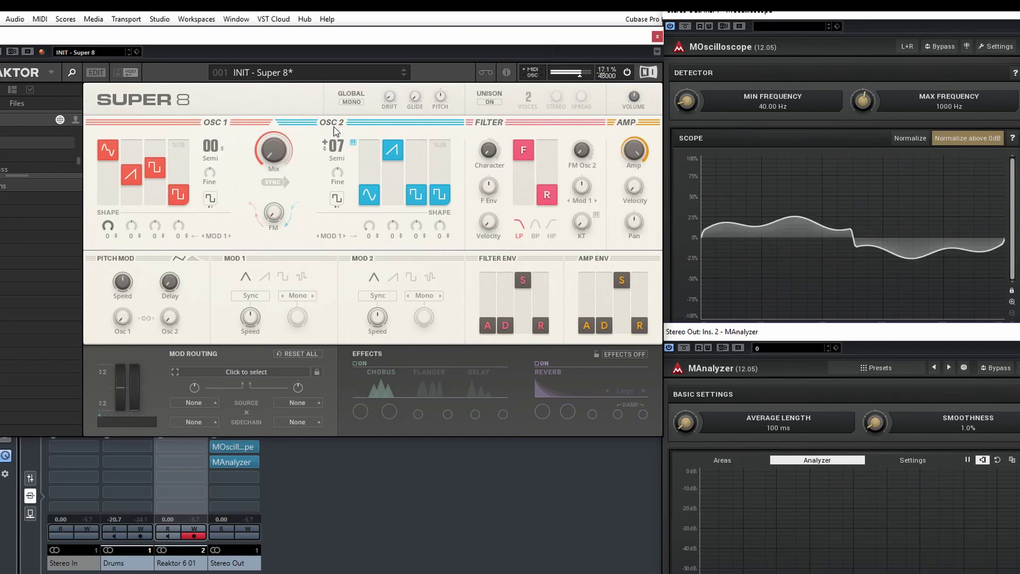
{"action": "left_click_drag", "start_coordinate": [290, 161], "coordinate": [272, 84]}
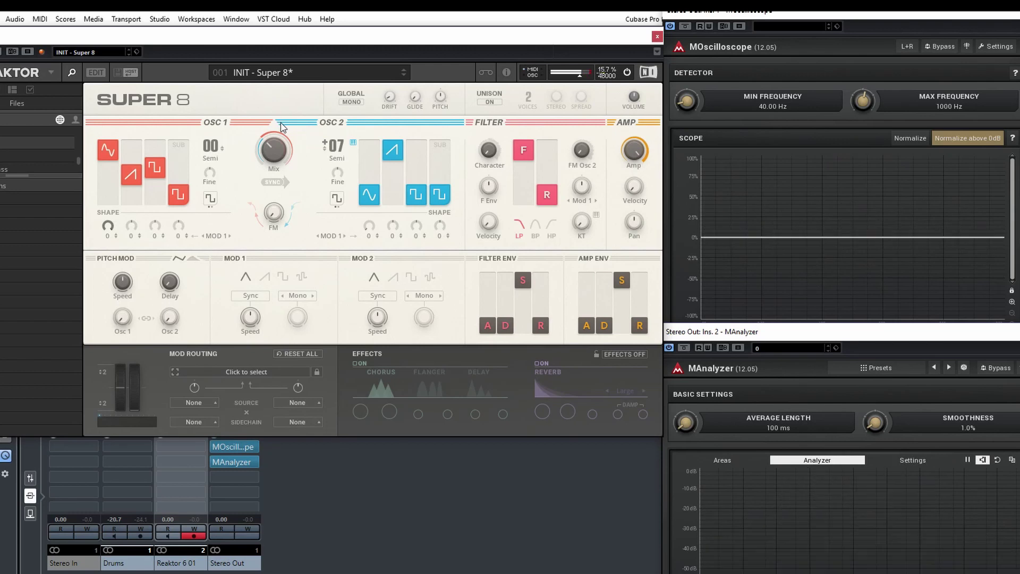
{"action": "mouse_move", "coordinate": [272, 171]}
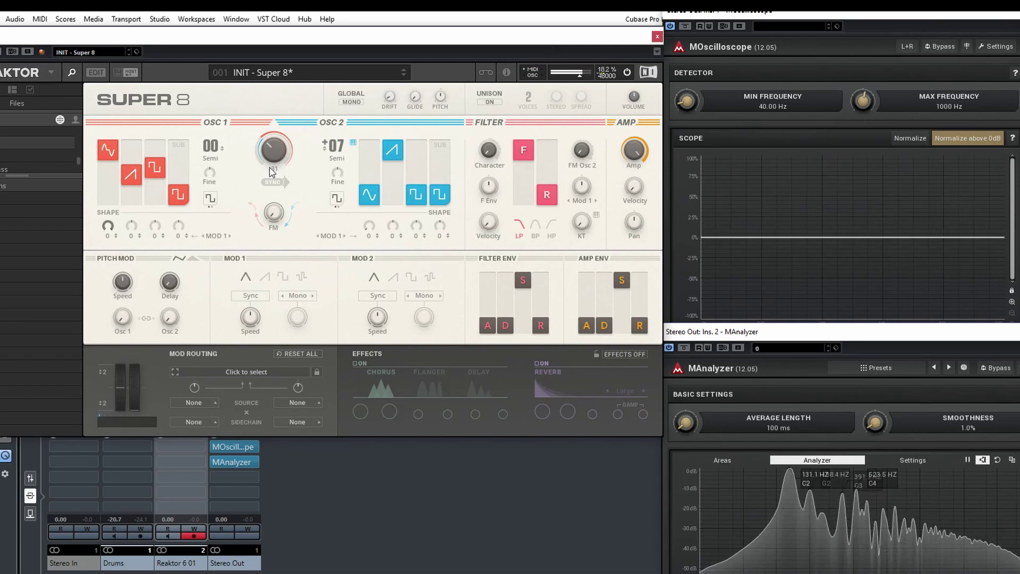
{"action": "left_click", "coordinate": [283, 182]}
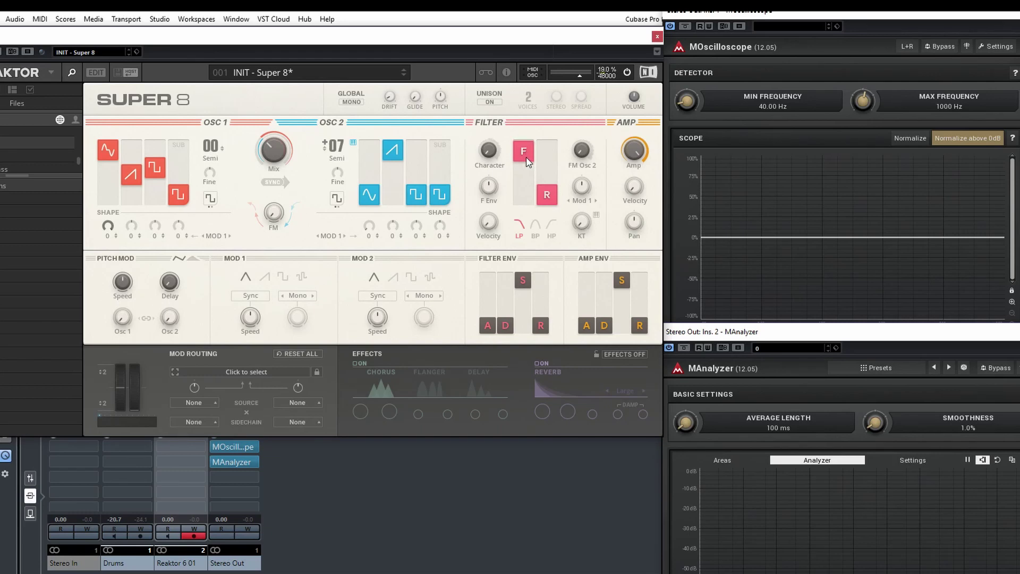
Lower the low-pass filter's cutoff to about two-thirds and raise its resonance to slightly above half.
{"action": "left_click_drag", "start_coordinate": [526, 159], "coordinate": [524, 184]}
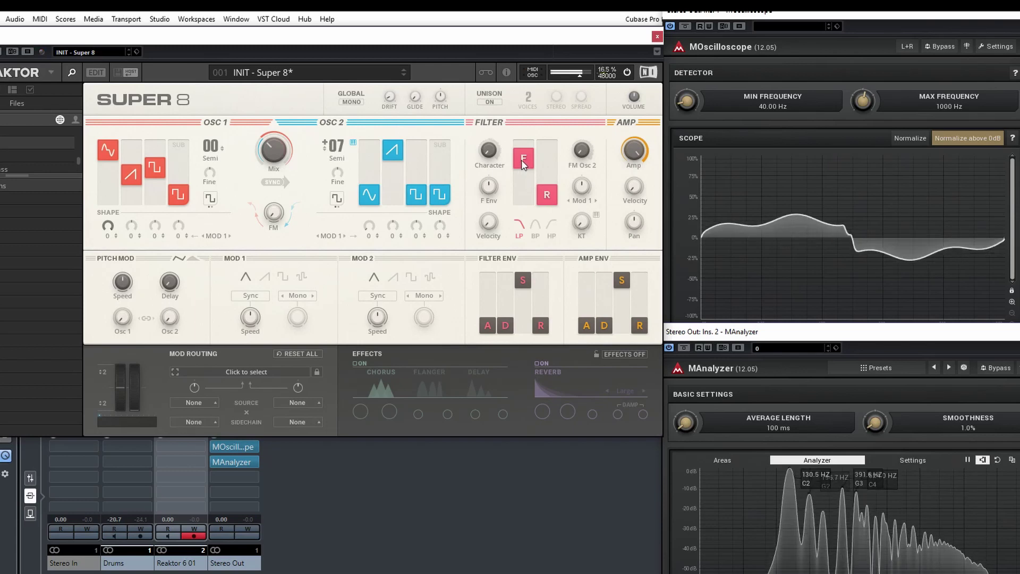
{"action": "left_click_drag", "start_coordinate": [523, 167], "coordinate": [547, 172]}
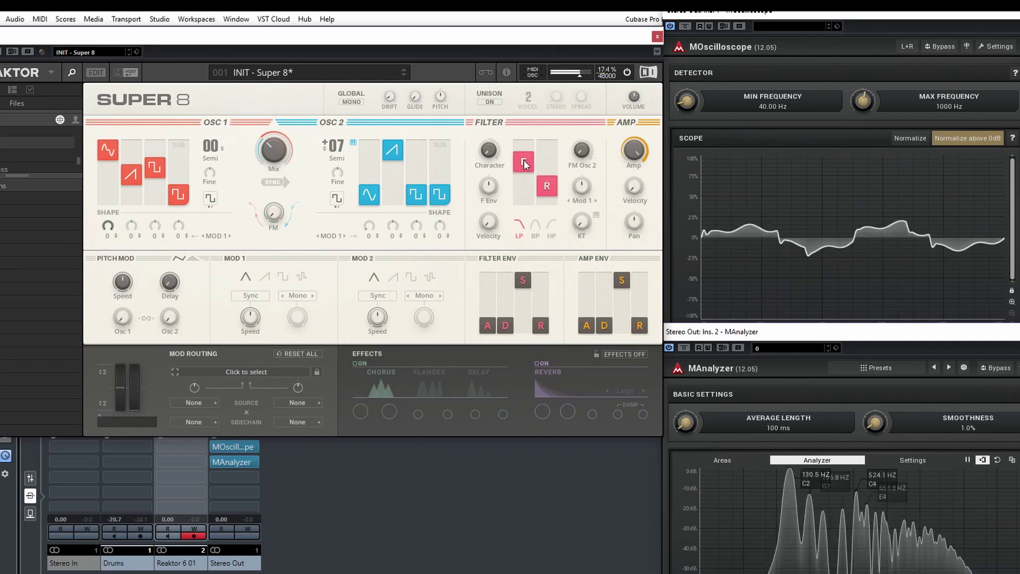
{"action": "left_click_drag", "start_coordinate": [553, 178], "coordinate": [553, 150]}
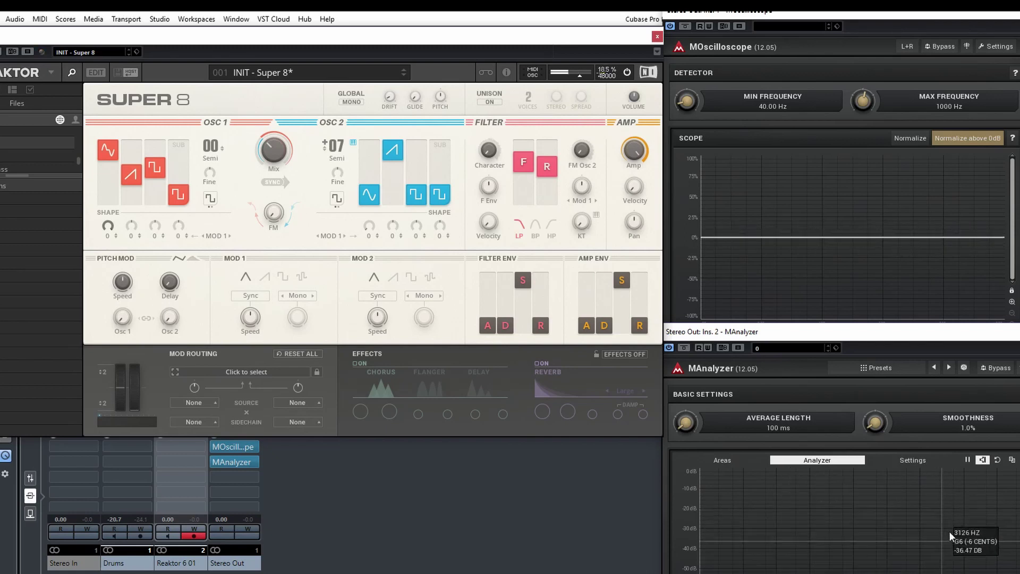
{"action": "left_click_drag", "start_coordinate": [521, 171], "coordinate": [519, 175]}
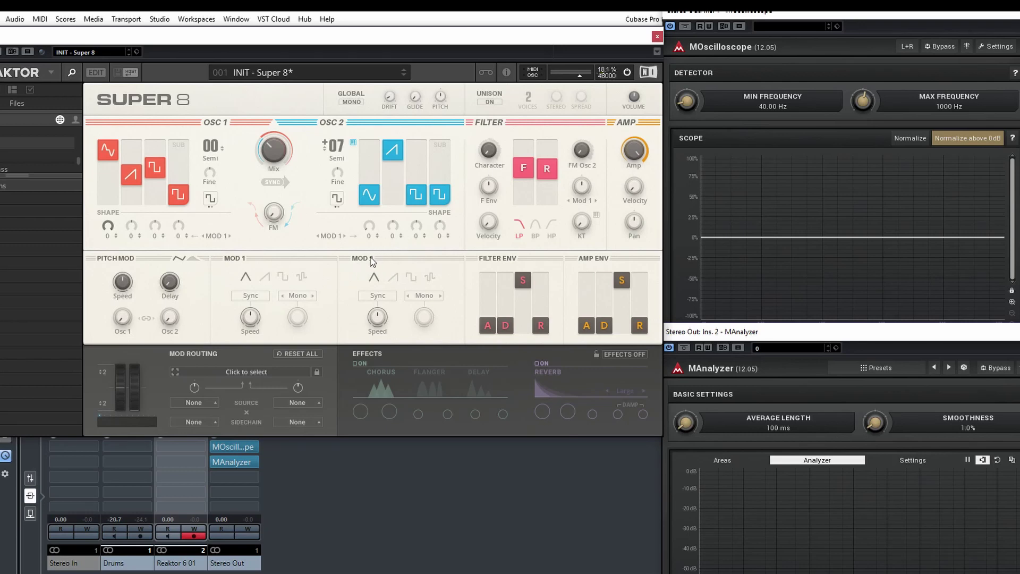
{"action": "left_click_drag", "start_coordinate": [521, 174], "coordinate": [521, 171]}
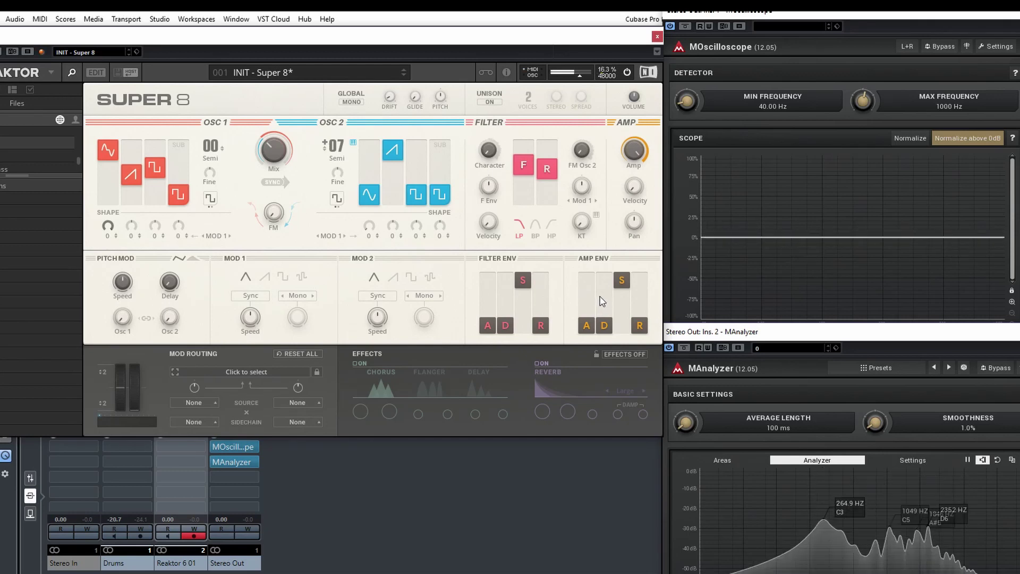
Lengthen the amp envelope's attack to about 60 percent for a slow fade-in.
{"action": "left_click_drag", "start_coordinate": [593, 330], "coordinate": [594, 291]}
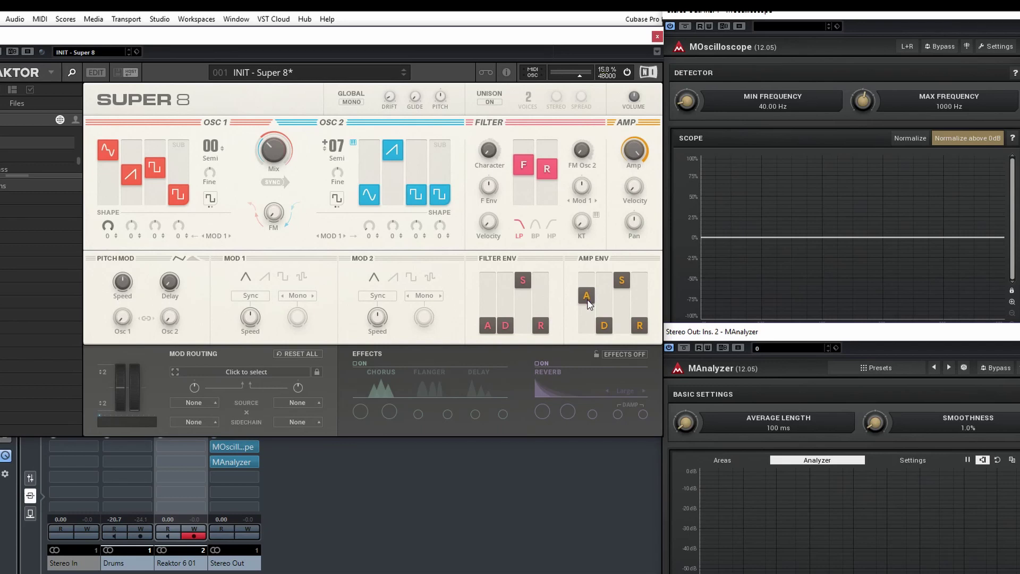
{"action": "left_click_drag", "start_coordinate": [587, 304], "coordinate": [589, 301]}
{"action": "left_click_drag", "start_coordinate": [589, 301], "coordinate": [592, 291]}
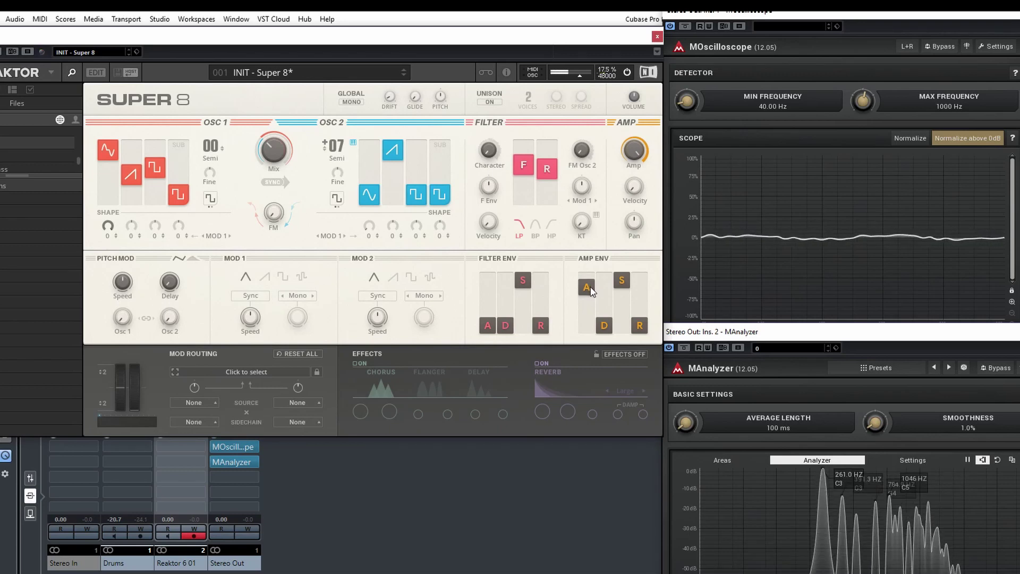
{"action": "left_click_drag", "start_coordinate": [591, 288], "coordinate": [588, 305]}
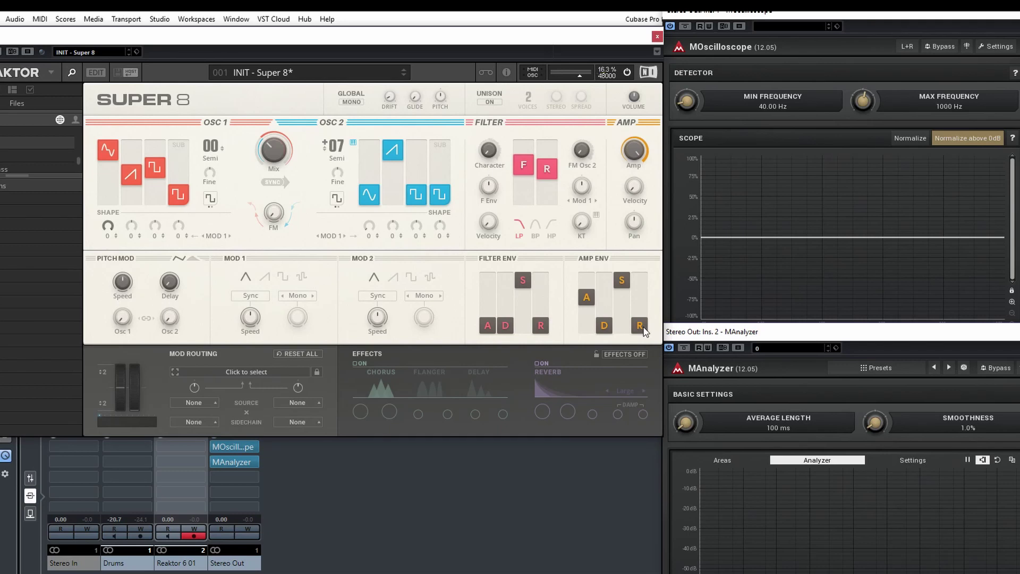
Raise the amp envelope's release to about half, lower its sustain slightly and shorten the attack to about 40 percent.
{"action": "left_click_drag", "start_coordinate": [641, 312], "coordinate": [639, 285]}
{"action": "left_click_drag", "start_coordinate": [622, 285], "coordinate": [622, 293]}
{"action": "left_click_drag", "start_coordinate": [620, 296], "coordinate": [623, 319]}
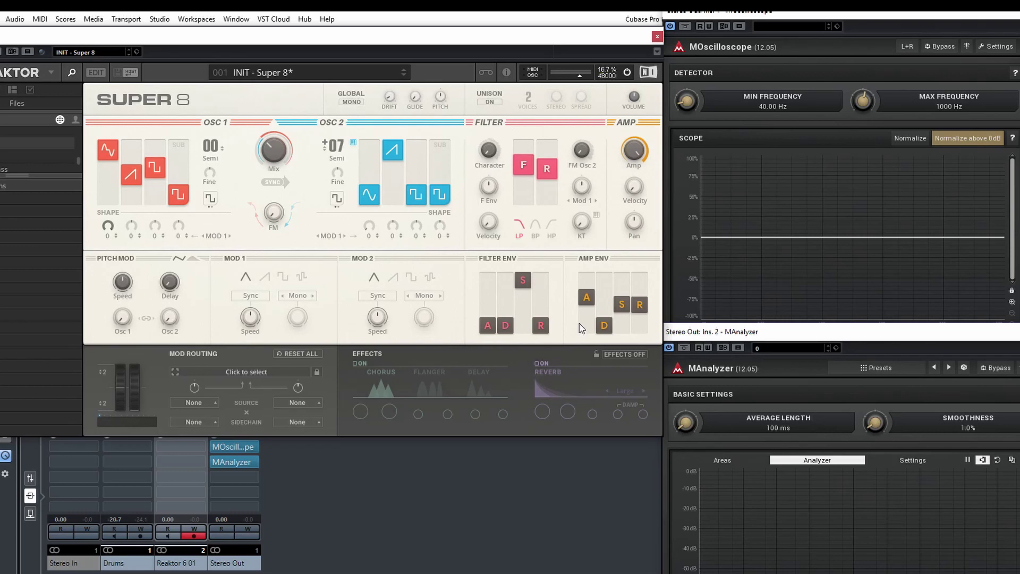
{"action": "left_click_drag", "start_coordinate": [587, 298], "coordinate": [589, 309]}
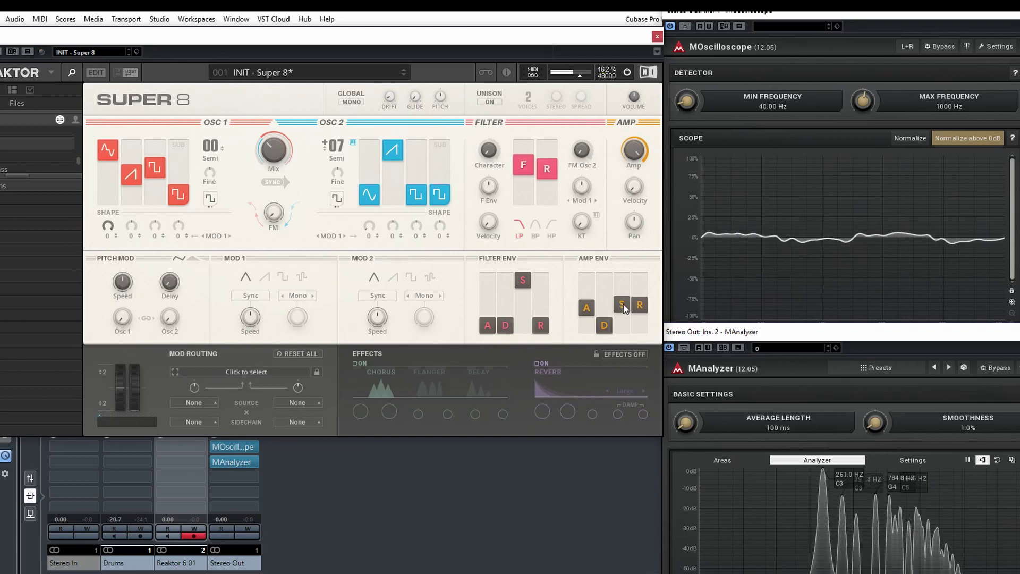
{"action": "left_click_drag", "start_coordinate": [622, 310], "coordinate": [621, 291]}
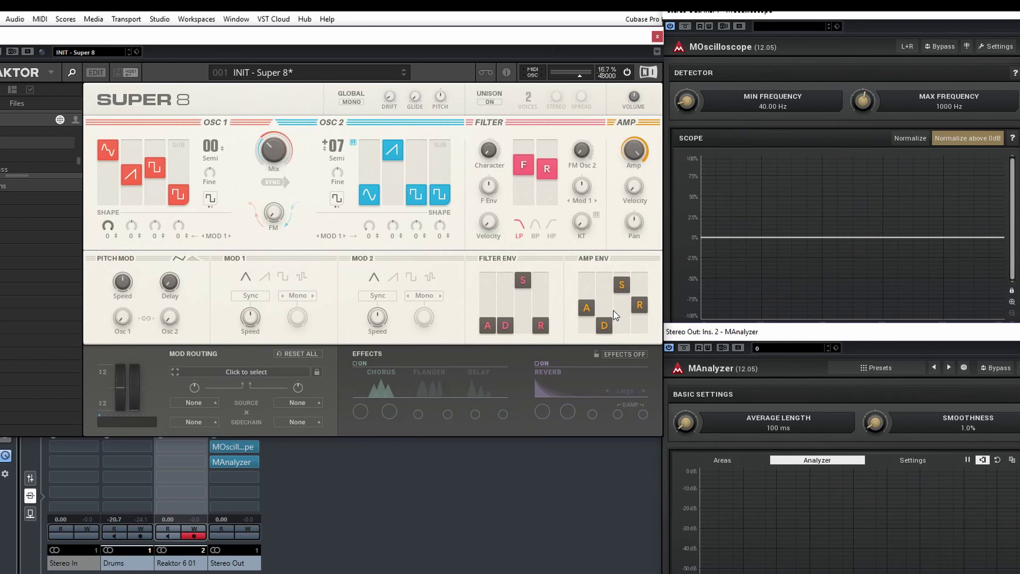
Give the amp envelope zero attack and sustain, a decay of about 70 percent and a short release of about 30 percent.
{"action": "left_click_drag", "start_coordinate": [586, 309], "coordinate": [623, 351]}
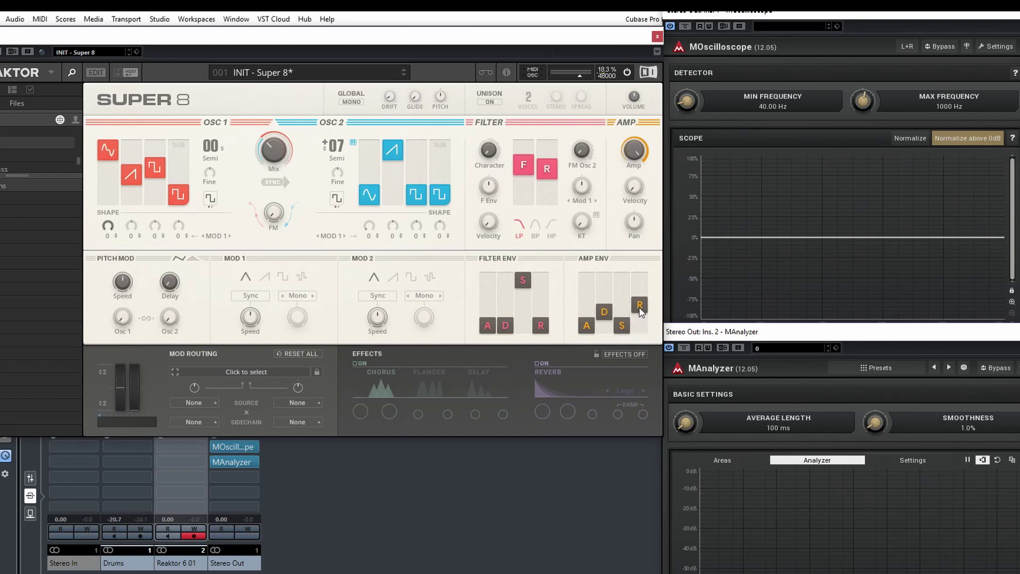
{"action": "left_click_drag", "start_coordinate": [641, 310], "coordinate": [607, 291]}
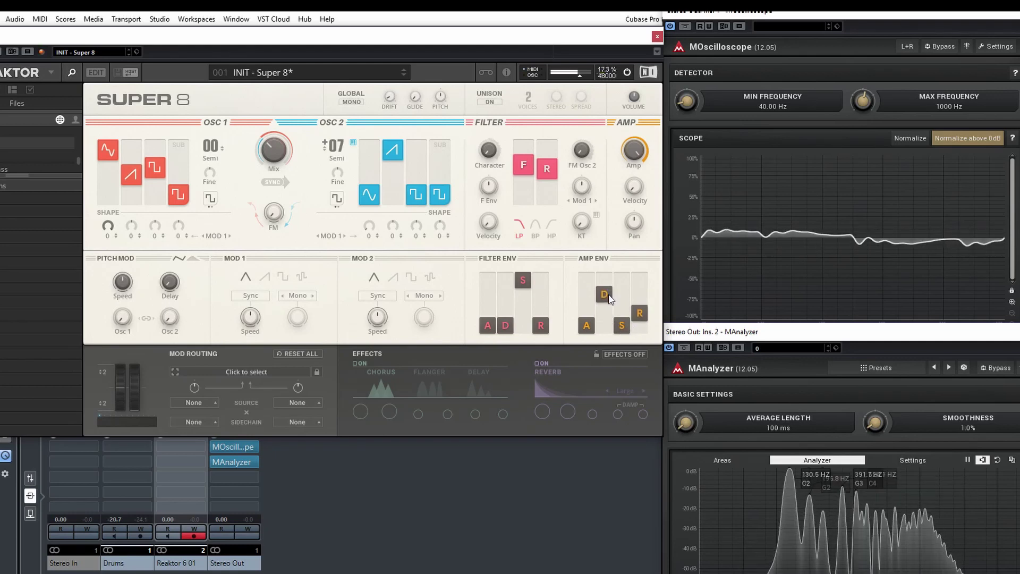
{"action": "left_click_drag", "start_coordinate": [609, 295], "coordinate": [611, 307]}
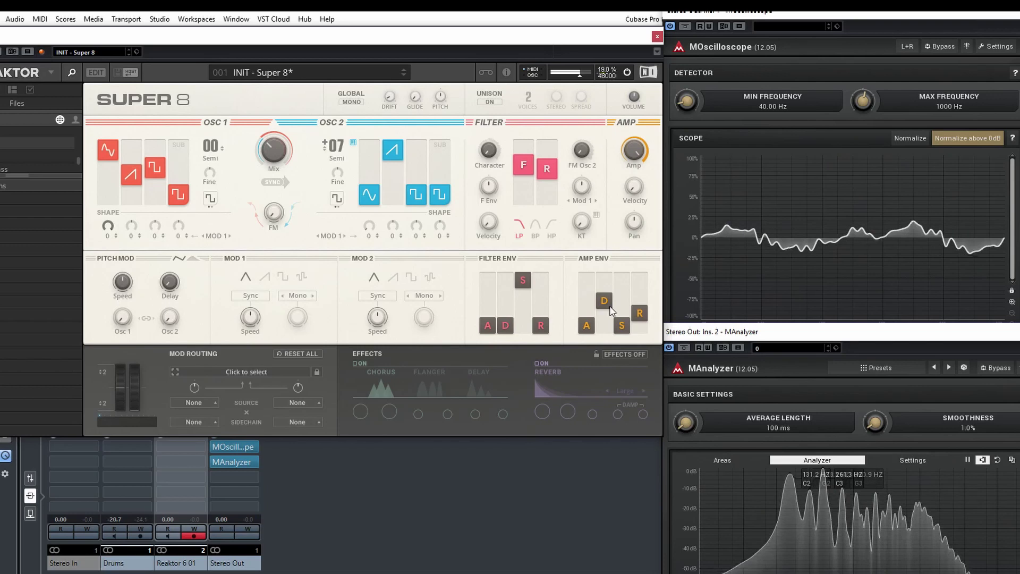
{"action": "mouse_move", "coordinate": [610, 307]}
{"action": "left_mouse_down"}
{"action": "mouse_move", "coordinate": [610, 266]}
{"action": "mouse_move", "coordinate": [607, 332]}
{"action": "mouse_move", "coordinate": [609, 285]}
{"action": "mouse_move", "coordinate": [614, 292]}
{"action": "left_mouse_up"}
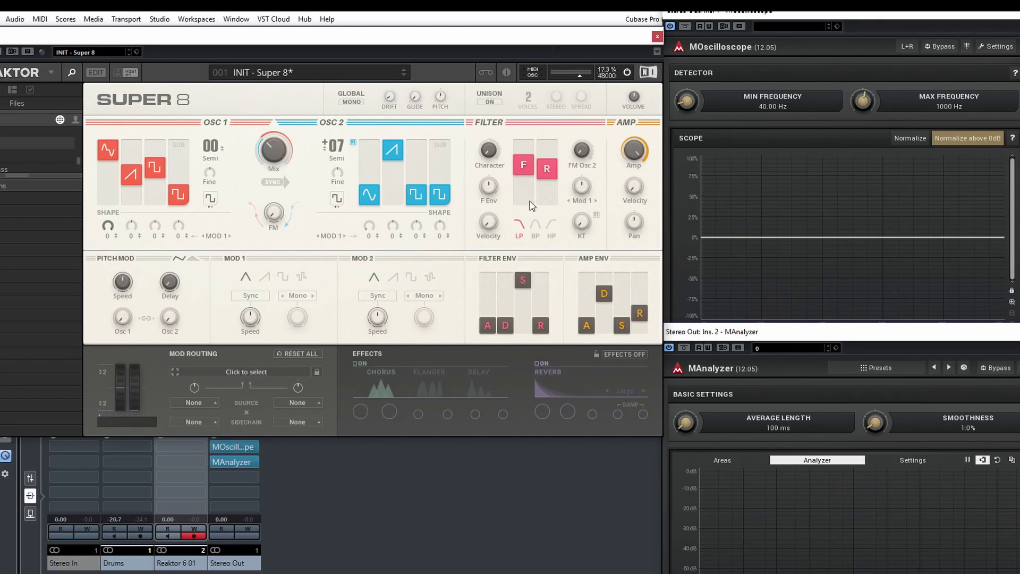
Set the filter envelope's attack to about half and raise its F Env amount so it modulates the cutoff.
{"action": "left_click_drag", "start_coordinate": [523, 166], "coordinate": [525, 173]}
{"action": "left_click_drag", "start_coordinate": [525, 173], "coordinate": [525, 183]}
{"action": "left_click_drag", "start_coordinate": [487, 310], "coordinate": [491, 289]}
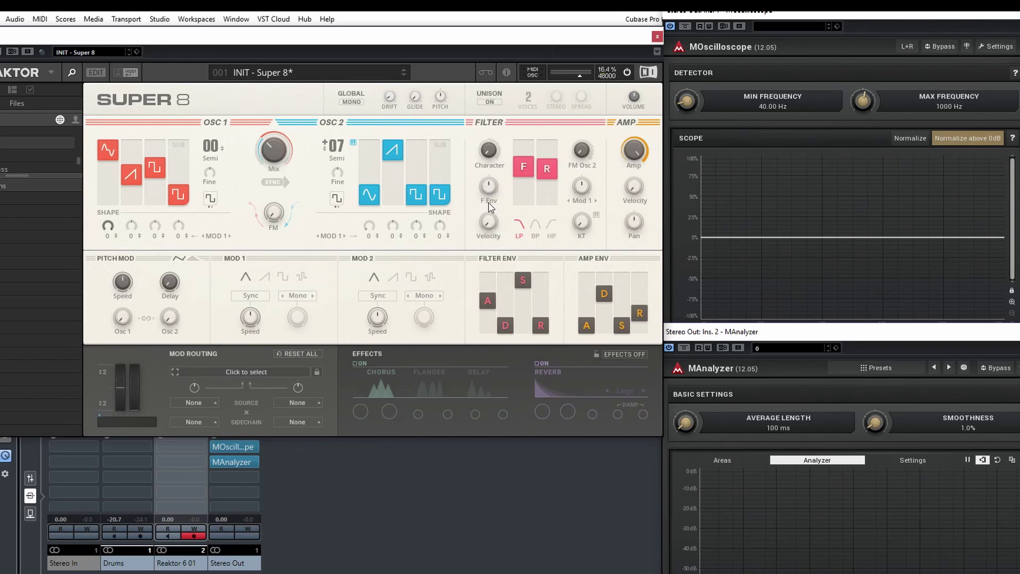
{"action": "mouse_move", "coordinate": [487, 206]}
{"action": "left_mouse_down"}
{"action": "mouse_move", "coordinate": [492, 179]}
{"action": "mouse_move", "coordinate": [492, 189]}
{"action": "left_mouse_up"}
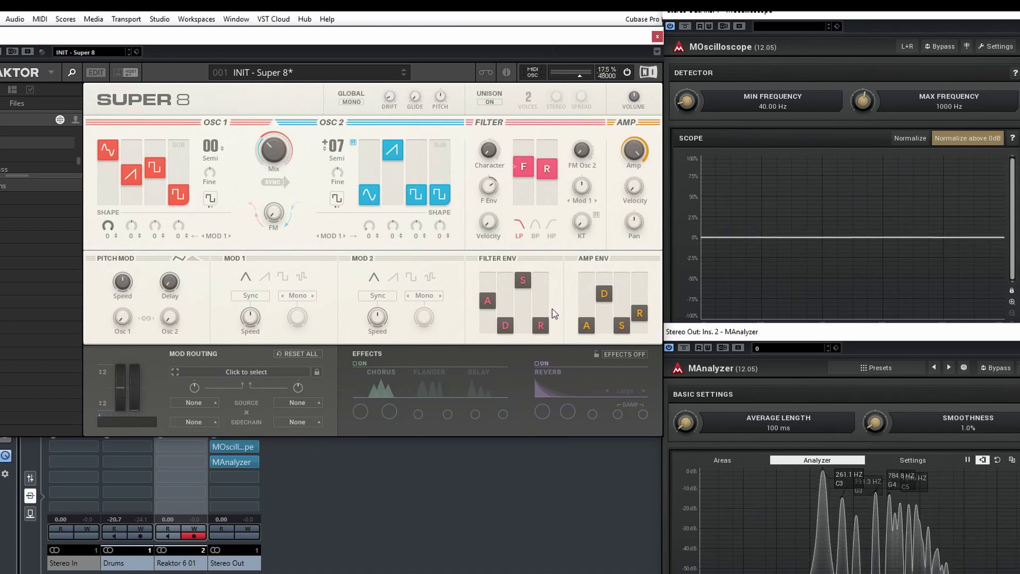
Set the filter envelope's sustain to about 60 percent, with short decay and release of about a quarter each.
{"action": "left_click_drag", "start_coordinate": [524, 282], "coordinate": [531, 335]}
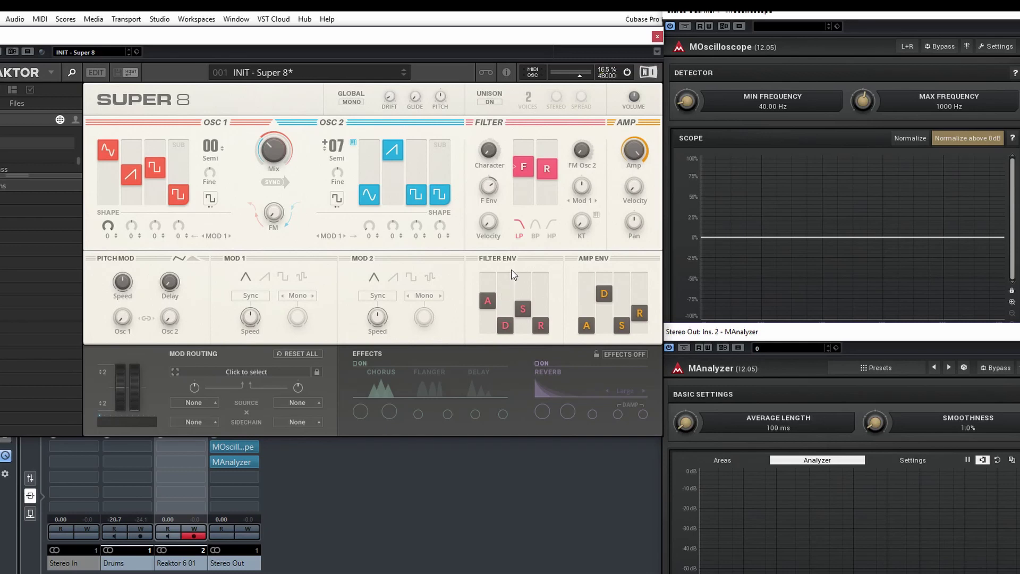
{"action": "left_click_drag", "start_coordinate": [506, 326], "coordinate": [510, 319]}
{"action": "left_click_drag", "start_coordinate": [524, 305], "coordinate": [524, 299]}
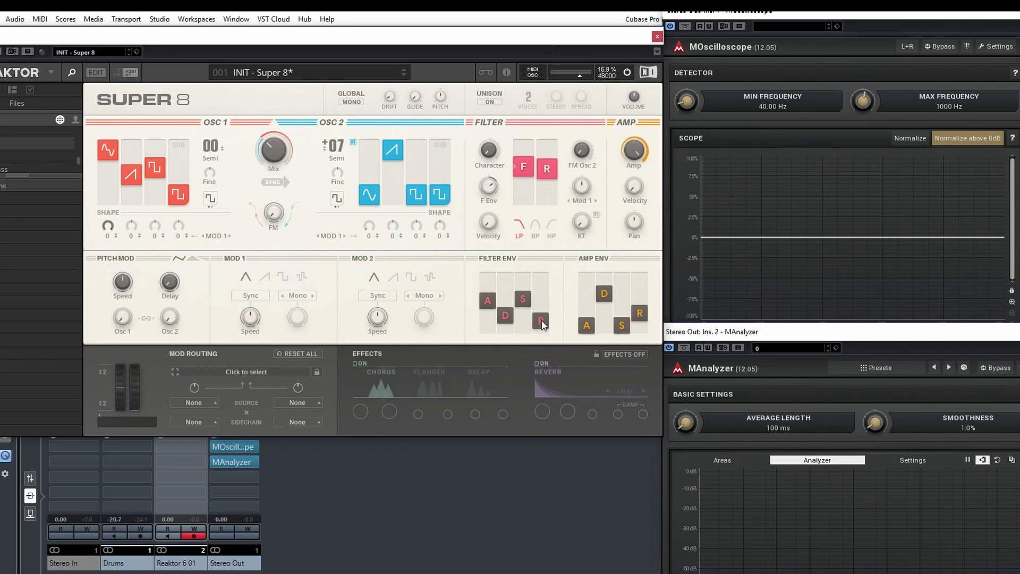
{"action": "left_click_drag", "start_coordinate": [542, 321], "coordinate": [545, 318]}
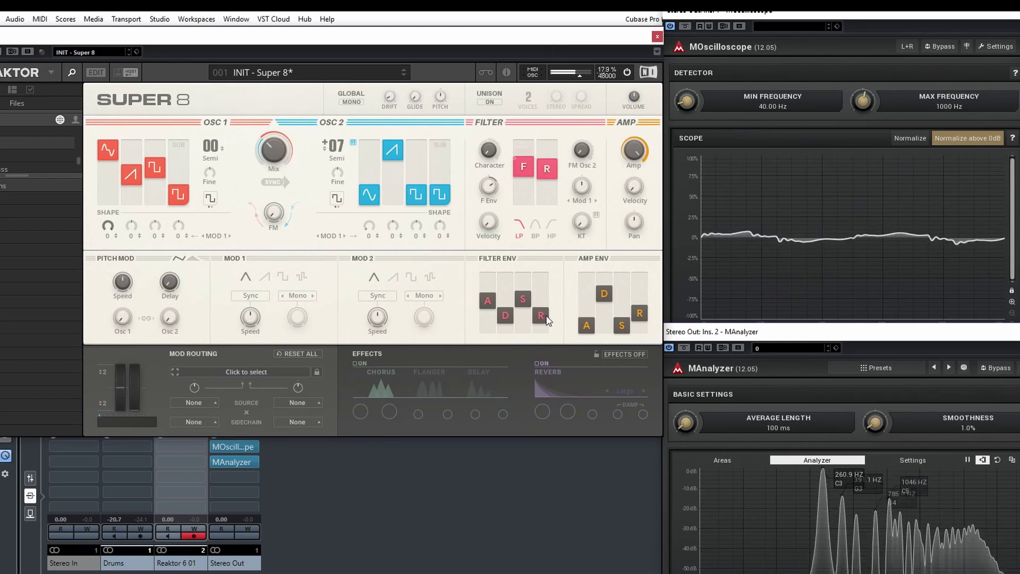
Raise the filter envelope's release to about 45 percent and lower the filter resonance to about a quarter.
{"action": "mouse_move", "coordinate": [547, 317]}
{"action": "left_mouse_down"}
{"action": "mouse_move", "coordinate": [548, 297]}
{"action": "mouse_move", "coordinate": [543, 321]}
{"action": "left_mouse_up"}
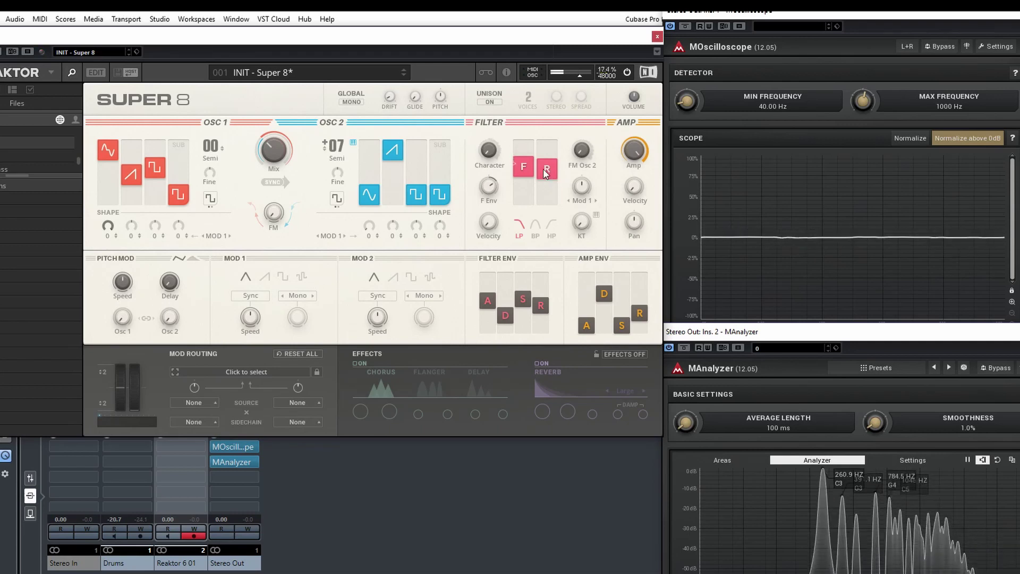
{"action": "left_click_drag", "start_coordinate": [548, 170], "coordinate": [547, 193]}
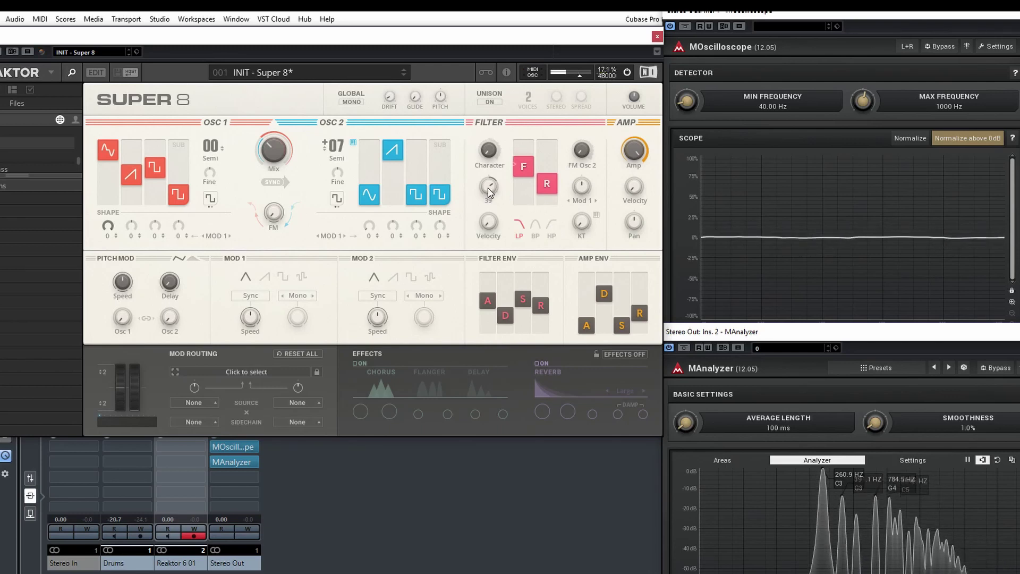
Adjust the F Env amount to a moderate positive value and set the filter cutoff to about 55 percent.
{"action": "mouse_move", "coordinate": [490, 220]}
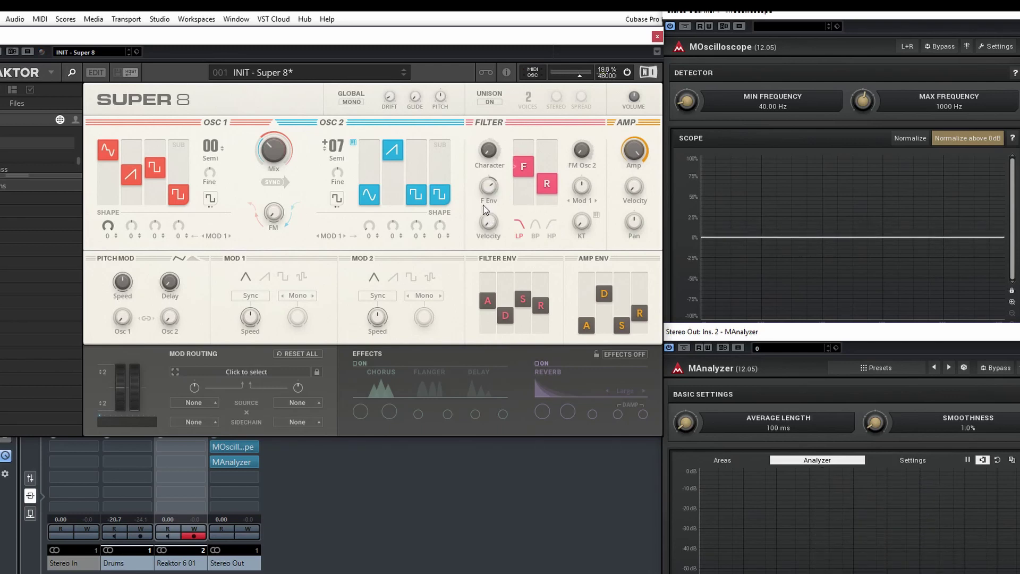
{"action": "left_click_drag", "start_coordinate": [489, 187], "coordinate": [492, 224]}
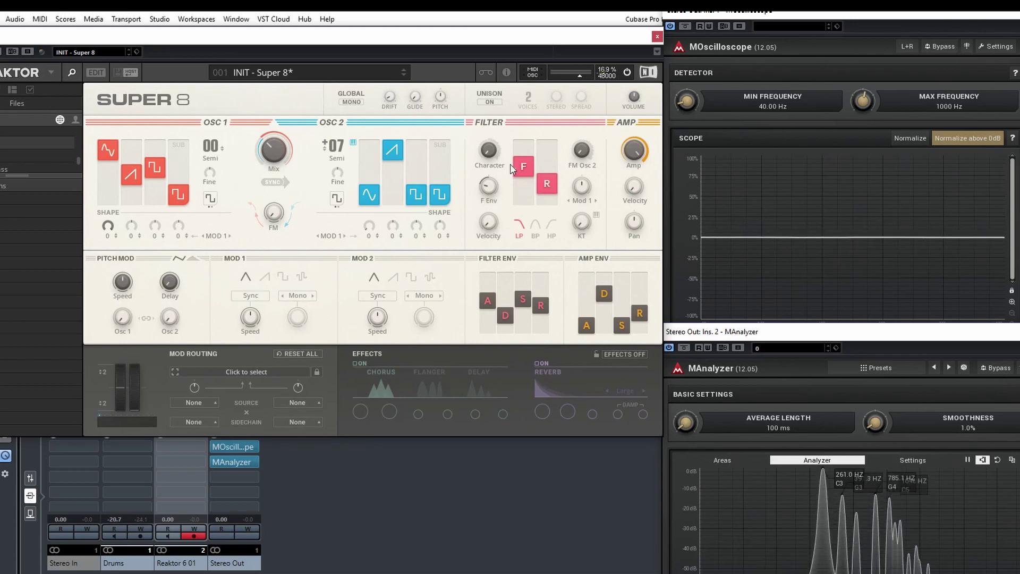
{"action": "left_click_drag", "start_coordinate": [526, 186], "coordinate": [529, 147]}
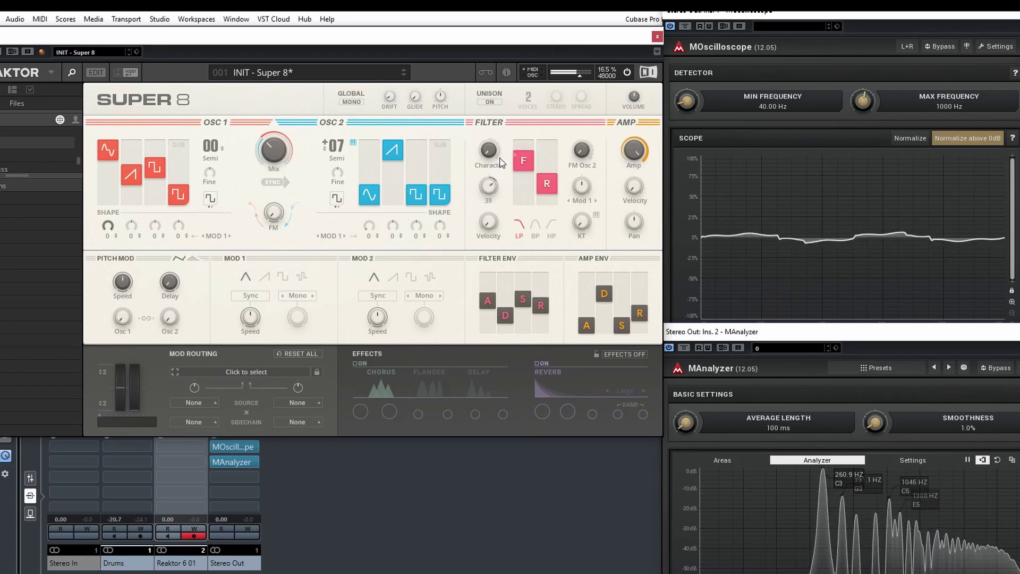
{"action": "left_click_drag", "start_coordinate": [531, 168], "coordinate": [530, 206]}
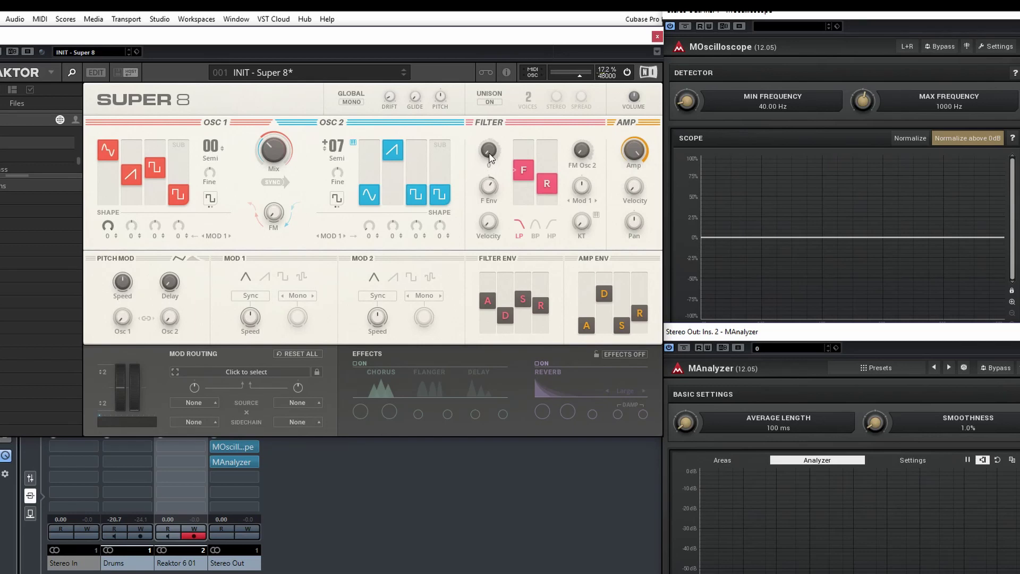
Turn up the filter's Character strongly and raise the amp envelope's sustain to about 65 percent.
{"action": "left_click_drag", "start_coordinate": [491, 157], "coordinate": [476, 90]}
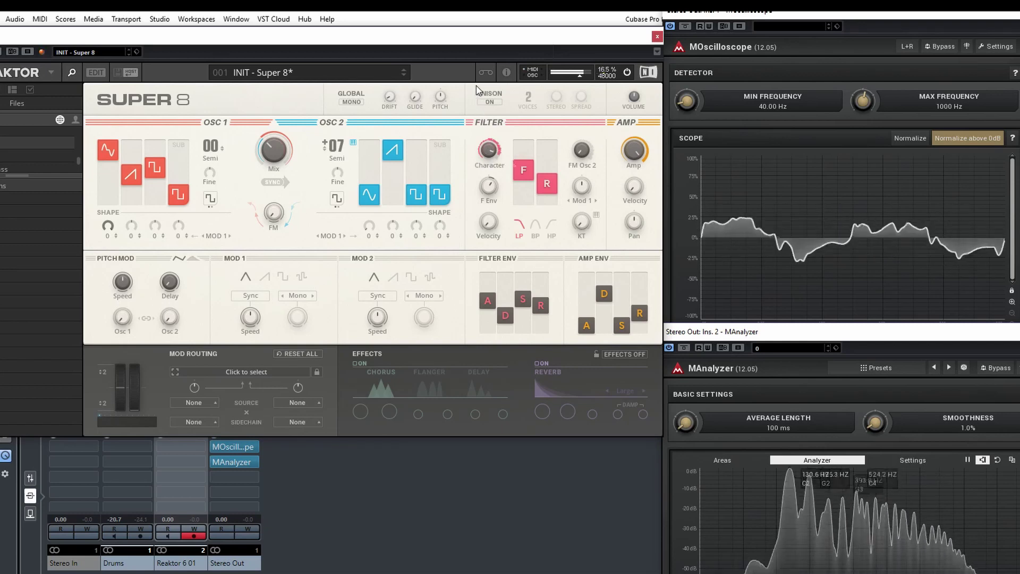
{"action": "left_click_drag", "start_coordinate": [621, 325], "coordinate": [625, 295]}
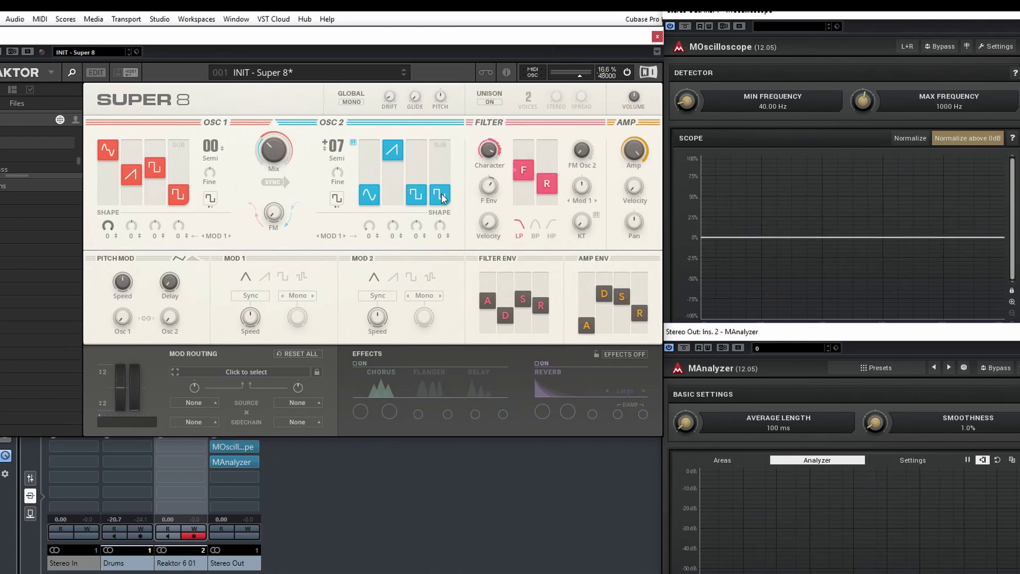
Raise Osc 2's square and sub levels to about a third and lengthen the amp envelope's release slightly.
{"action": "left_click_drag", "start_coordinate": [442, 198], "coordinate": [441, 174]}
{"action": "left_click_drag", "start_coordinate": [419, 198], "coordinate": [418, 180]}
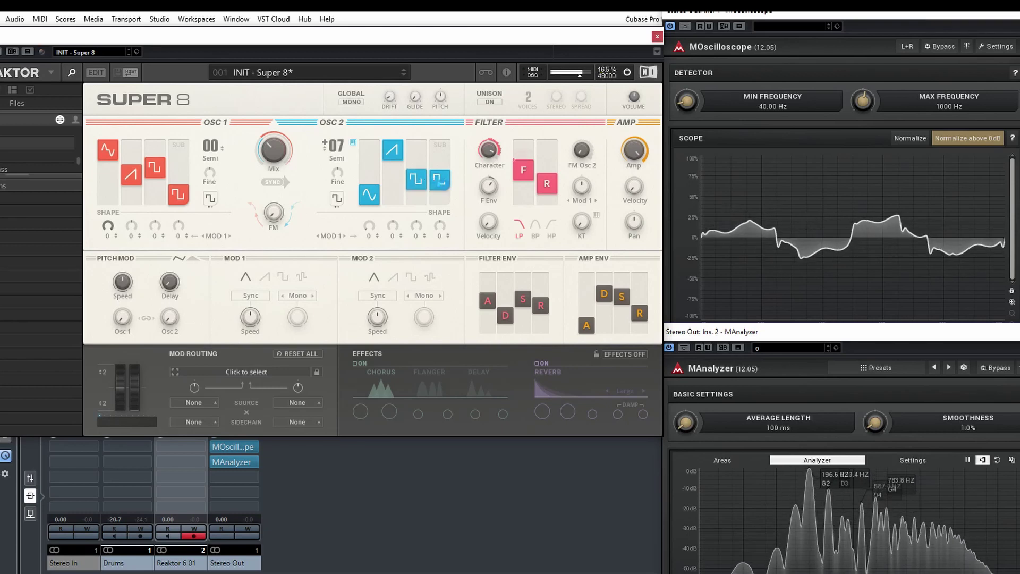
{"action": "mouse_move", "coordinate": [639, 313]}
{"action": "left_mouse_down"}
{"action": "mouse_move", "coordinate": [647, 302]}
{"action": "mouse_move", "coordinate": [642, 311]}
{"action": "left_mouse_up"}
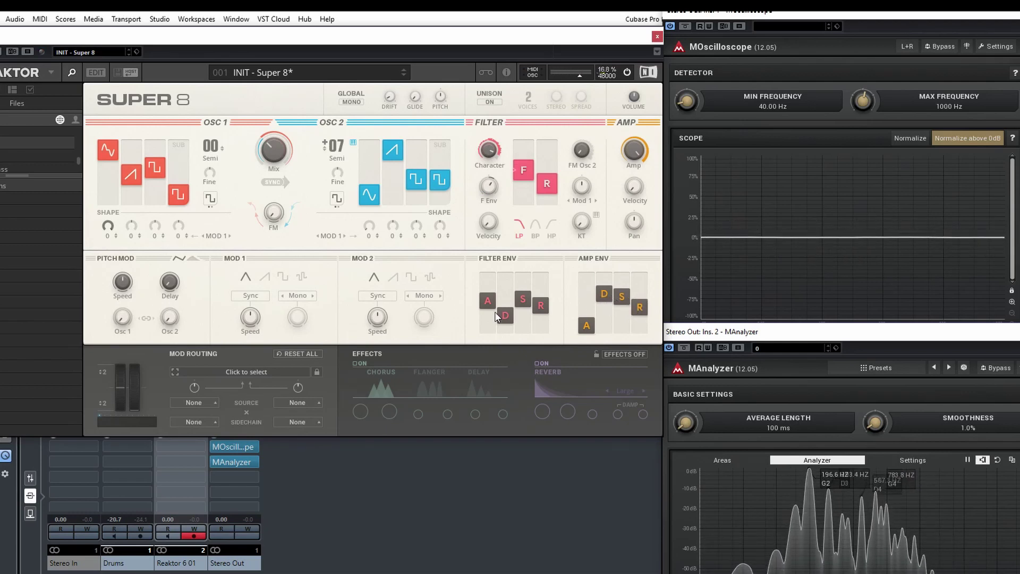
Turn on the chorus effect and set its speed to about 0.53 Hz.
{"action": "left_click", "coordinate": [354, 364]}
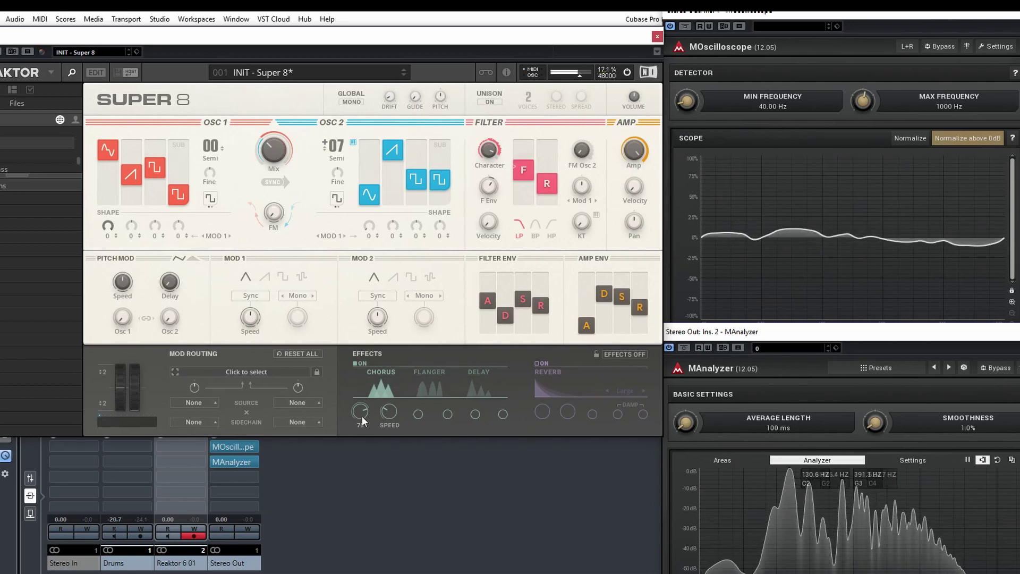
{"action": "mouse_move", "coordinate": [393, 410]}
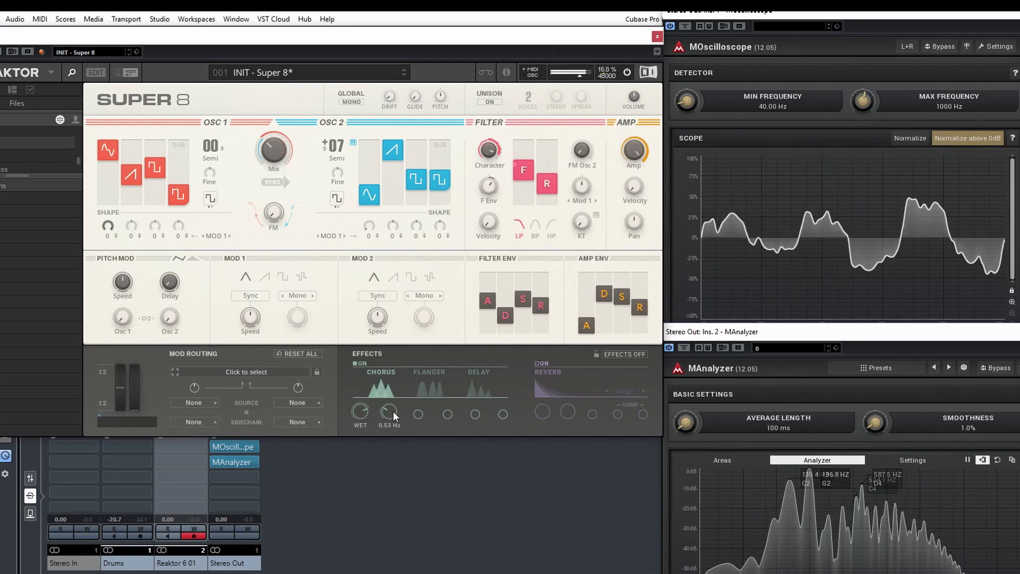
Turn on the reverb, adjust its level and size, and choose the Galactic reverb type.
{"action": "left_click", "coordinate": [537, 364]}
{"action": "mouse_move", "coordinate": [543, 411]}
{"action": "left_click_drag", "start_coordinate": [543, 412], "coordinate": [538, 428]}
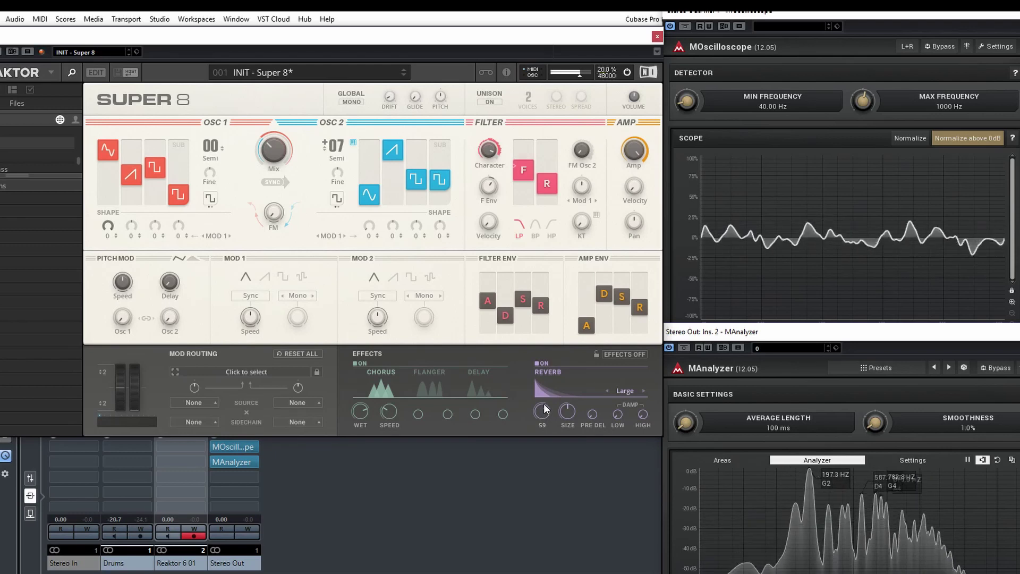
{"action": "mouse_move", "coordinate": [563, 417]}
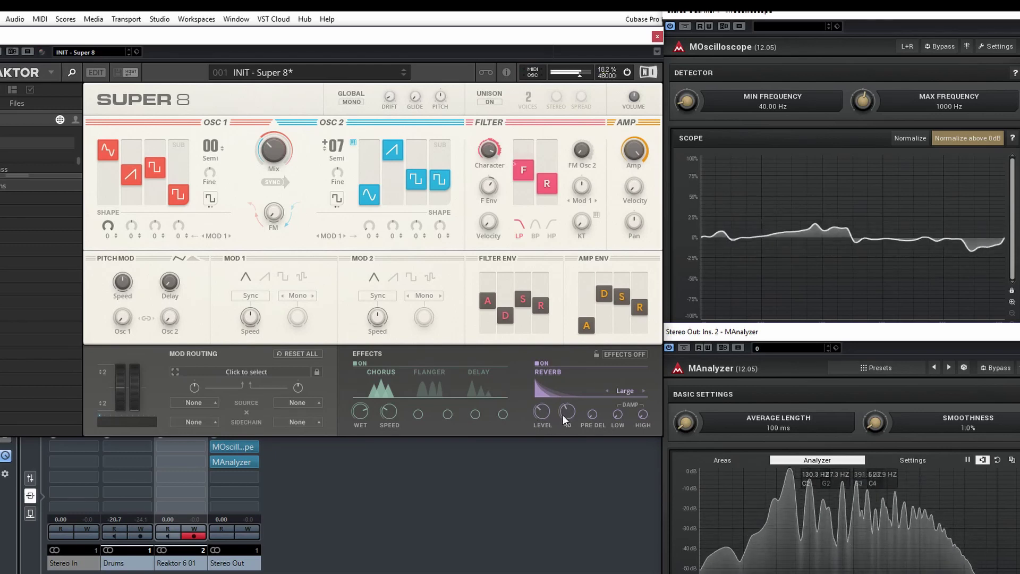
{"action": "left_click", "coordinate": [643, 391]}
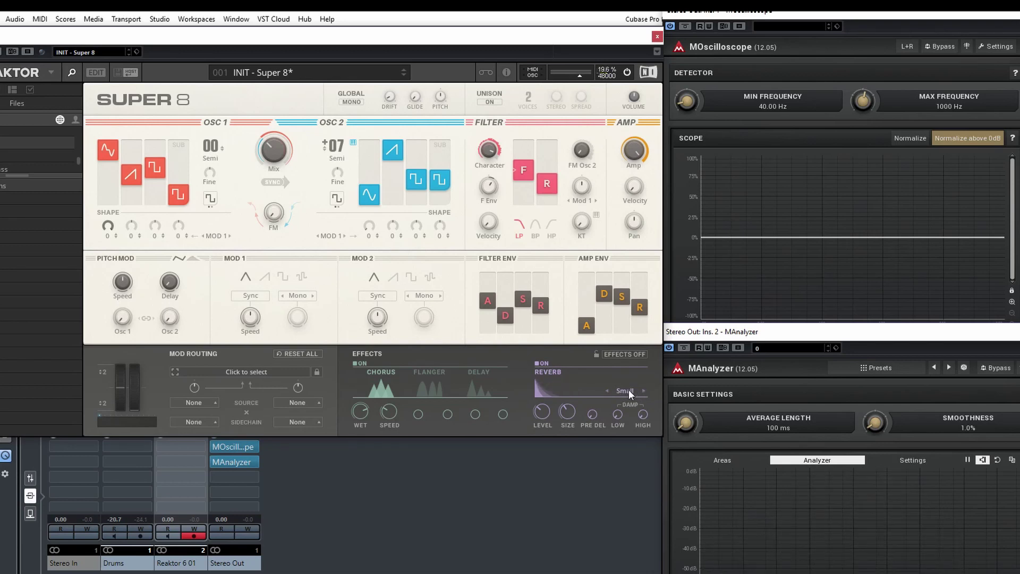
{"action": "left_click", "coordinate": [645, 390]}
{"action": "left_click", "coordinate": [645, 389]}
{"action": "mouse_move", "coordinate": [558, 407]}
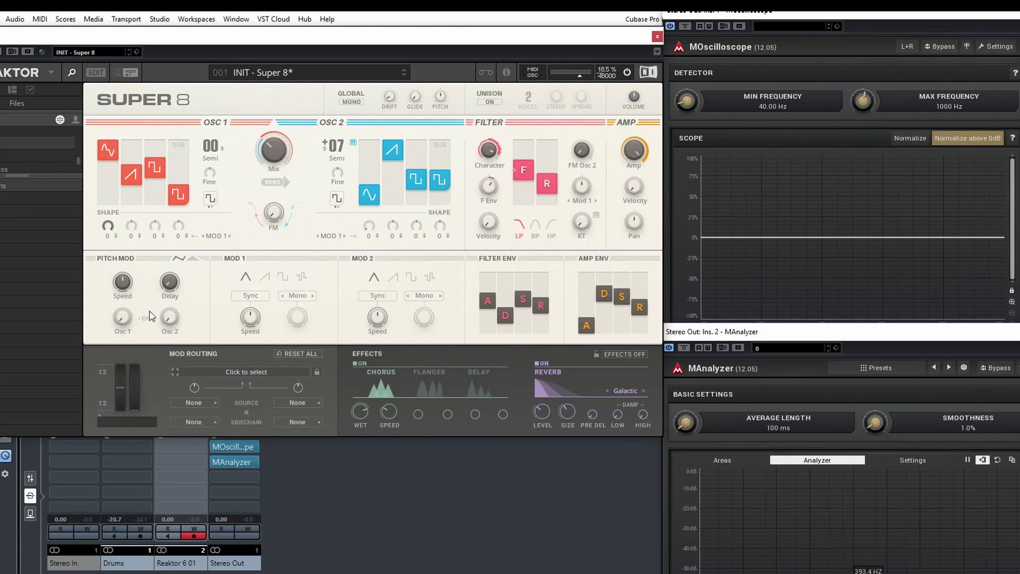
Switch the pitch modulation to its attack/decay envelope, lengthen the attack and set the Osc 1 amount to about 19.
{"action": "mouse_move", "coordinate": [214, 166]}
{"action": "mouse_move", "coordinate": [135, 289]}
{"action": "mouse_move", "coordinate": [187, 304]}
{"action": "scroll", "coordinate": [127, 281], "scroll_direction": "up", "scroll_amount": 3}
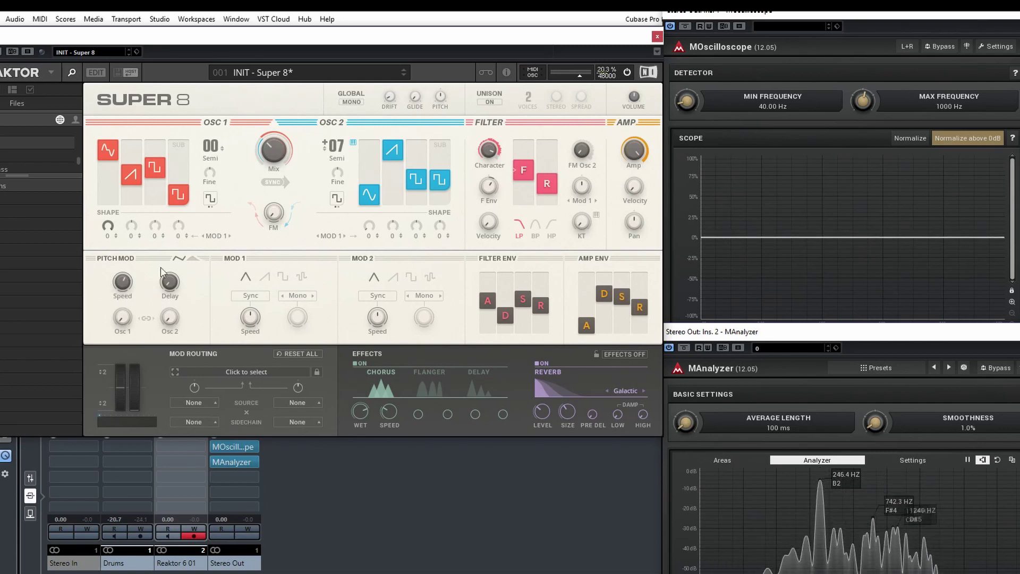
{"action": "left_click", "coordinate": [193, 260]}
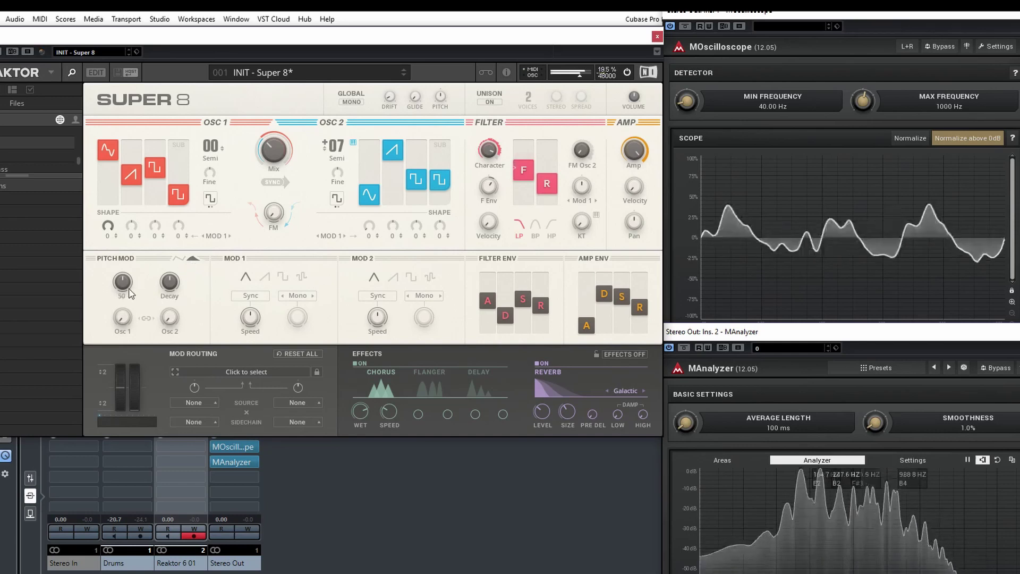
{"action": "left_click_drag", "start_coordinate": [122, 281], "coordinate": [132, 265]}
{"action": "left_click_drag", "start_coordinate": [123, 318], "coordinate": [123, 333]}
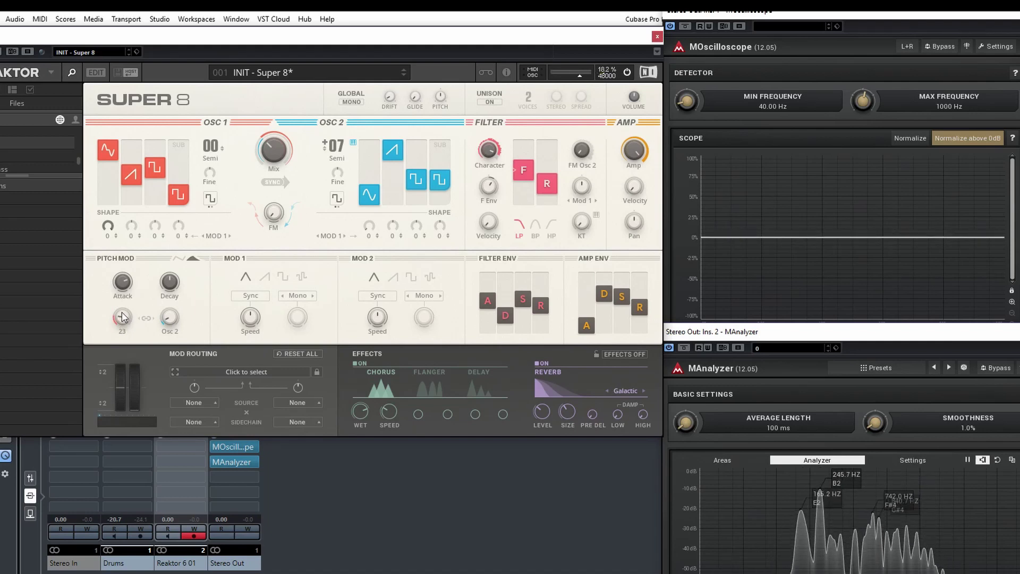
{"action": "left_click_drag", "start_coordinate": [122, 314], "coordinate": [119, 328]}
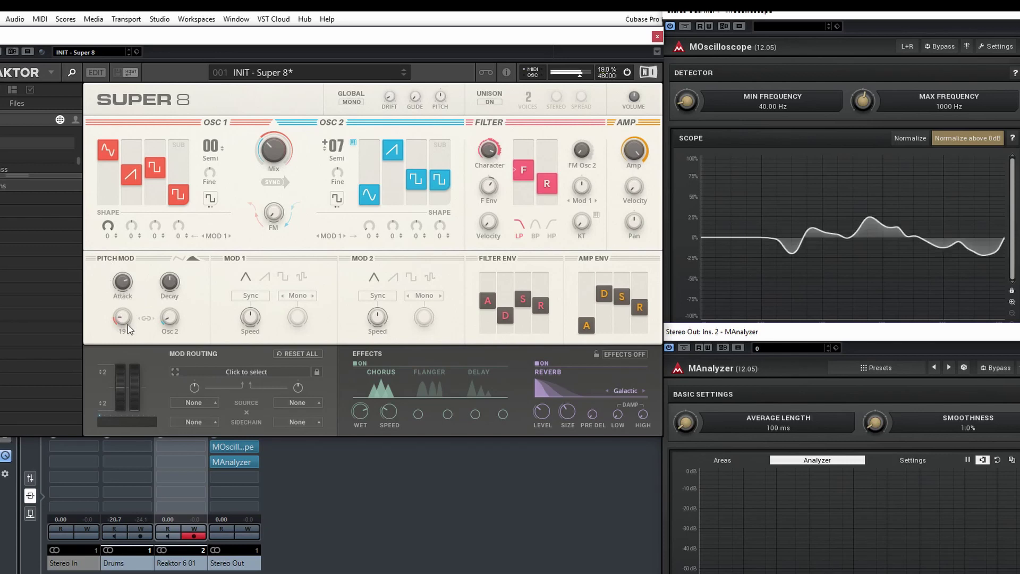
Return pitch modulation to the LFO with an Osc 2 amount of about 43, and lower the Osc 1 amount and speed.
{"action": "left_click", "coordinate": [179, 259]}
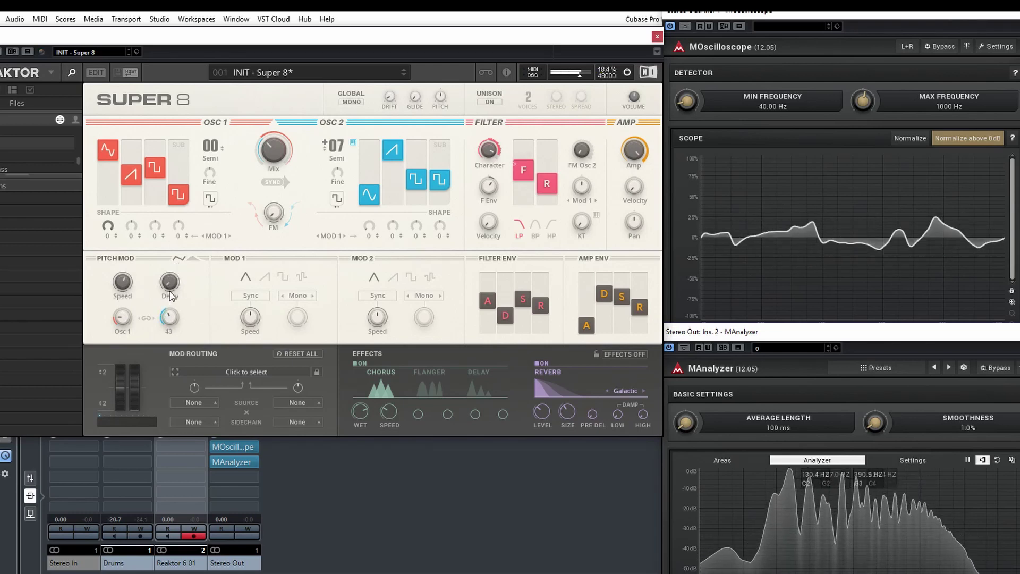
{"action": "left_click_drag", "start_coordinate": [124, 322], "coordinate": [129, 338]}
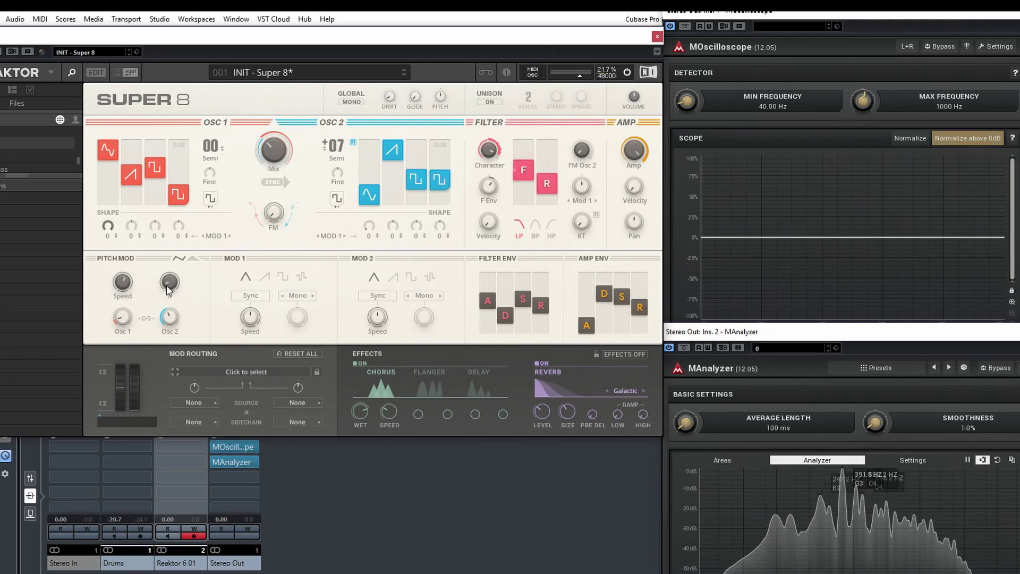
{"action": "left_click_drag", "start_coordinate": [124, 283], "coordinate": [130, 310]}
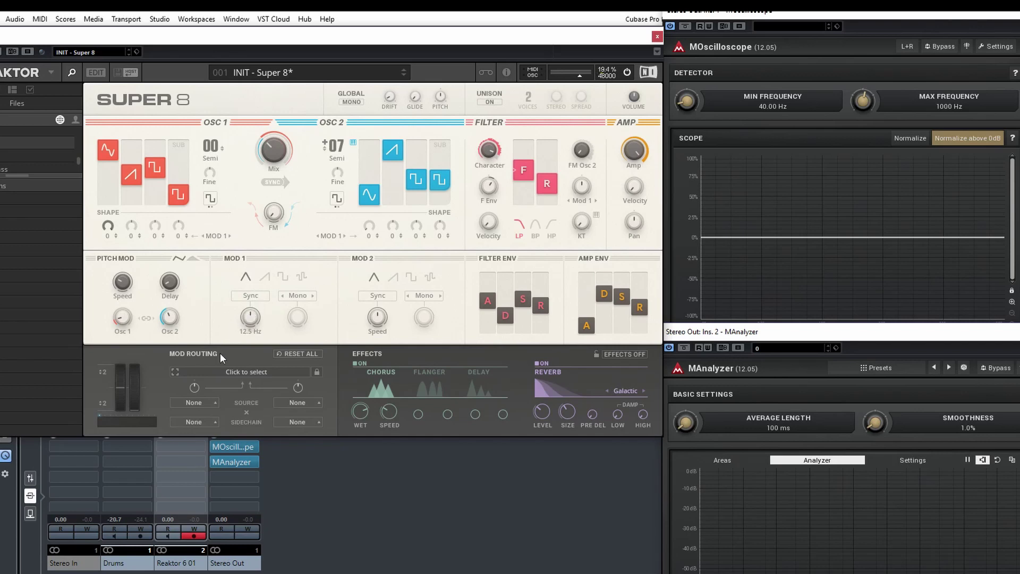
Turn on tempo sync for Mod 1.
{"action": "left_click", "coordinate": [250, 297]}
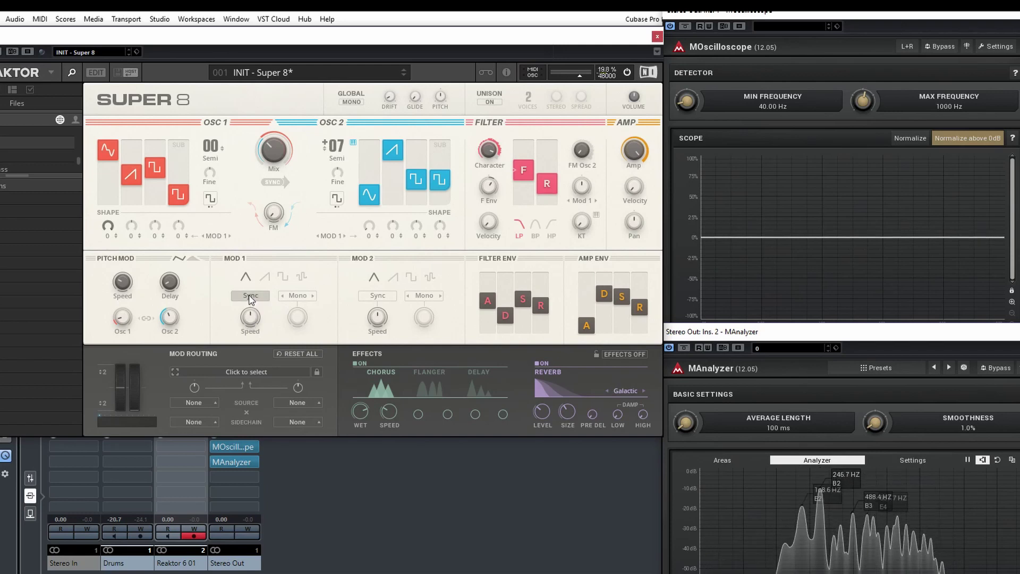
{"action": "left_click", "coordinate": [252, 298]}
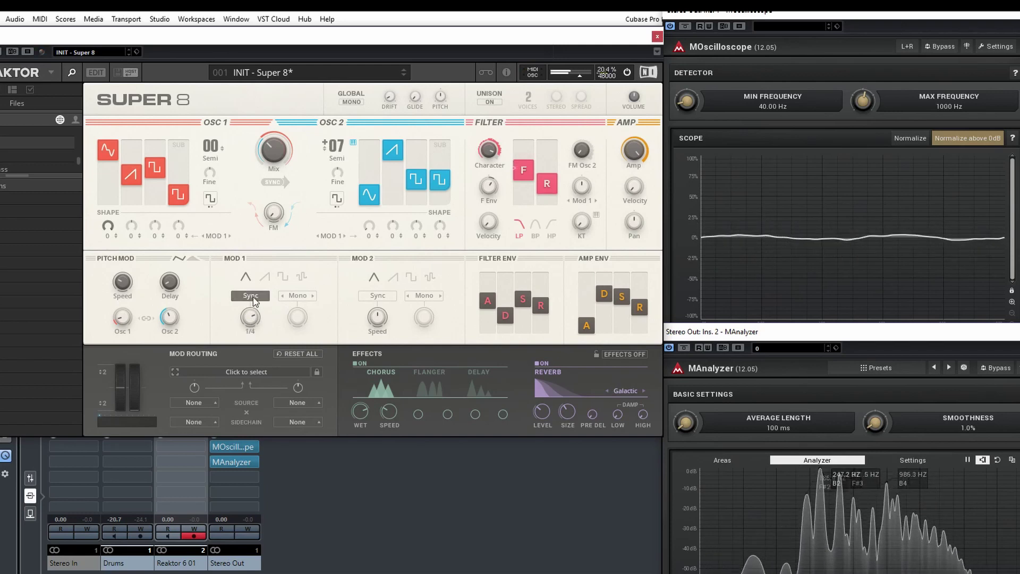
{"action": "left_click", "coordinate": [252, 298]}
{"action": "left_click", "coordinate": [251, 296]}
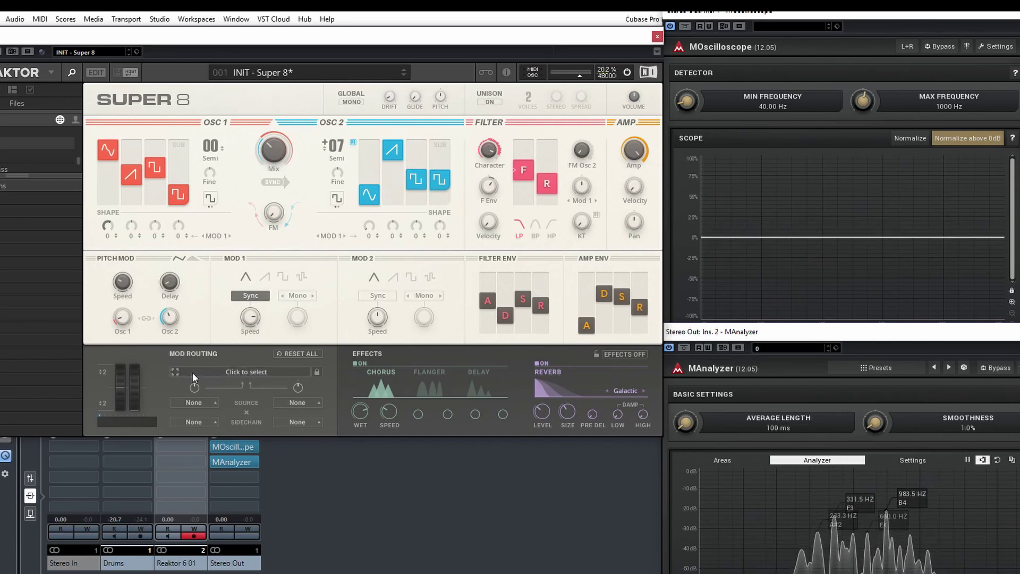
Route Mod 1 to the filter cutoff in the modulation routing with a positive amount.
{"action": "left_click", "coordinate": [223, 373]}
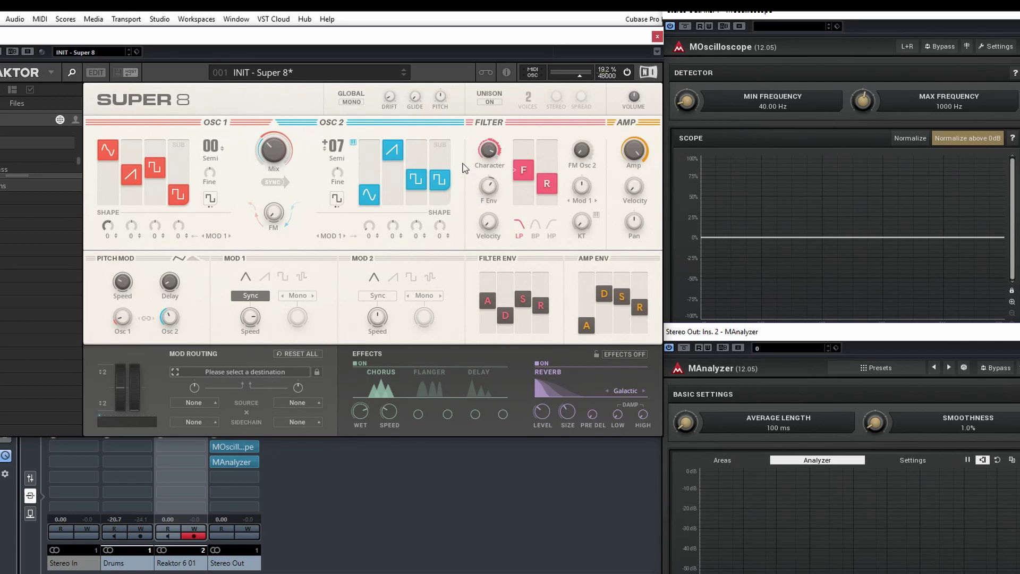
{"action": "left_click", "coordinate": [520, 171]}
{"action": "left_click", "coordinate": [200, 402]}
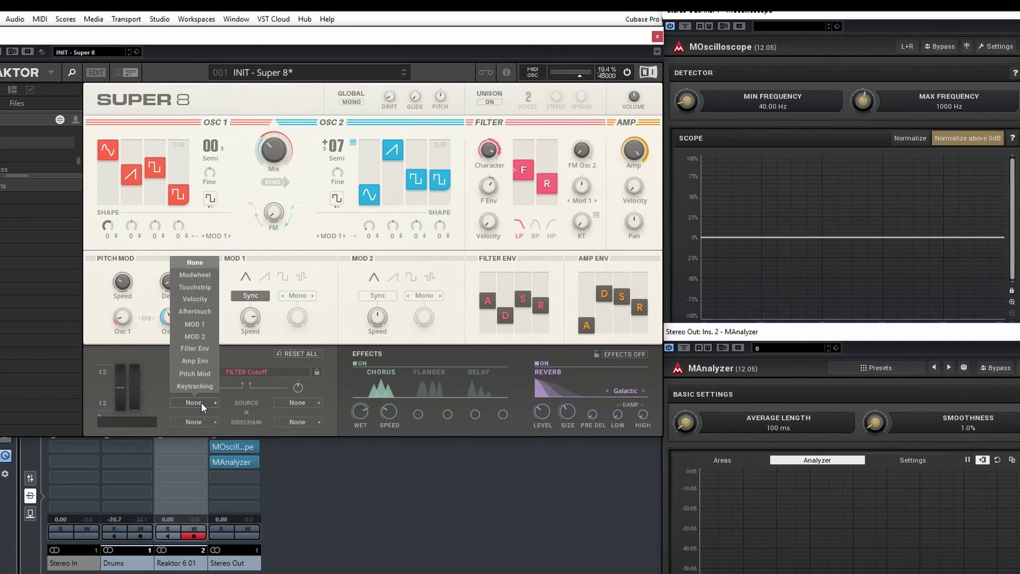
{"action": "left_click", "coordinate": [197, 323]}
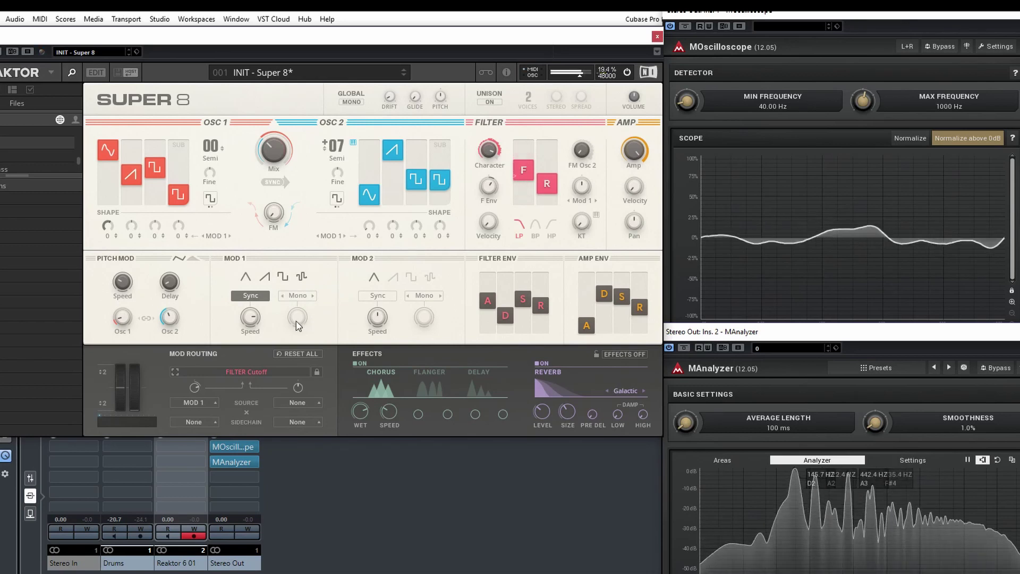
Set Mod 1 to Trigger mode and lower its phase.
{"action": "left_click", "coordinate": [311, 295]}
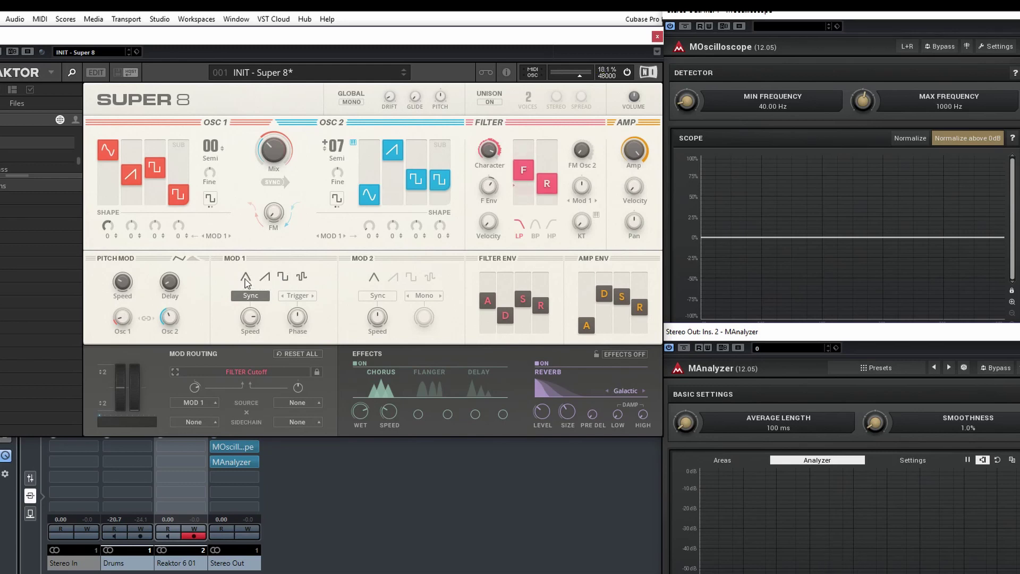
{"action": "mouse_move", "coordinate": [298, 321]}
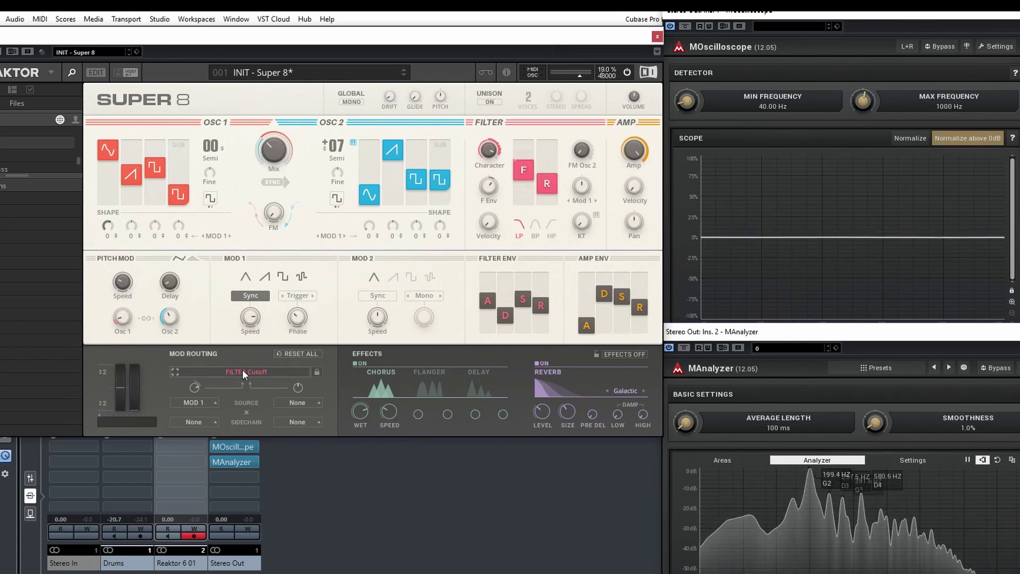
Select the filter resonance as modulation destination and assign Mod 2 as its source.
{"action": "left_click", "coordinate": [175, 371]}
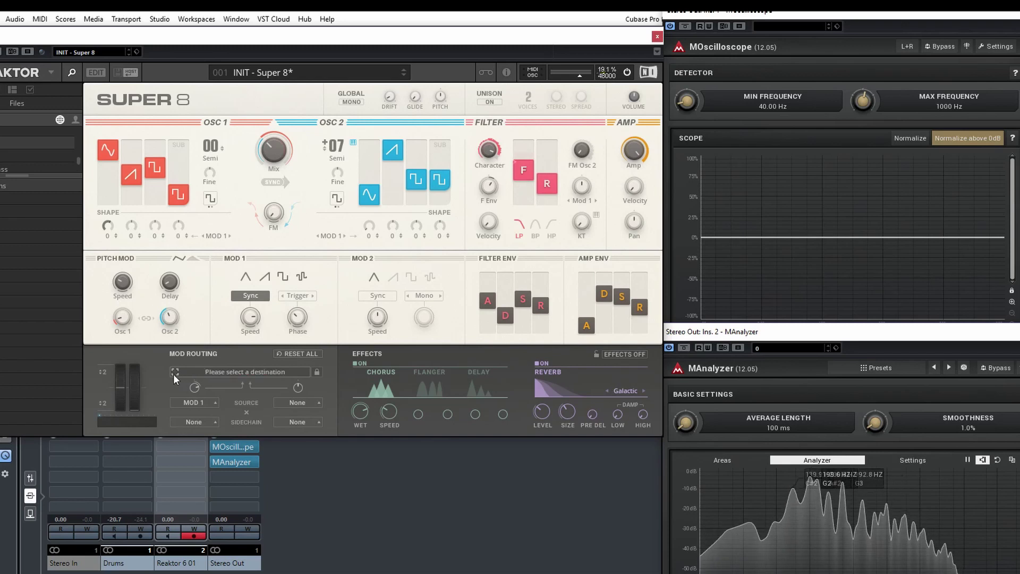
{"action": "left_click", "coordinate": [552, 183]}
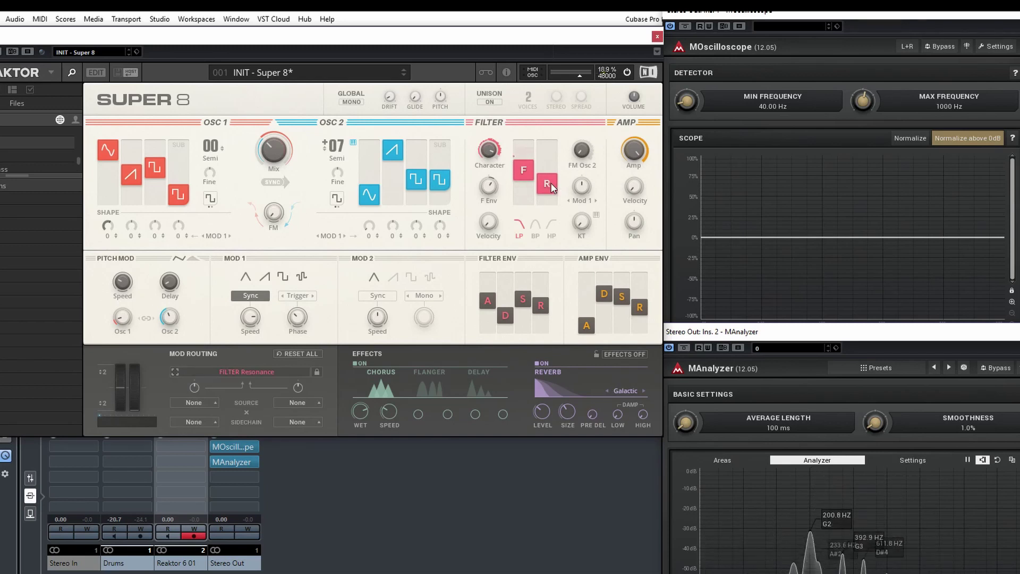
{"action": "left_click", "coordinate": [197, 402]}
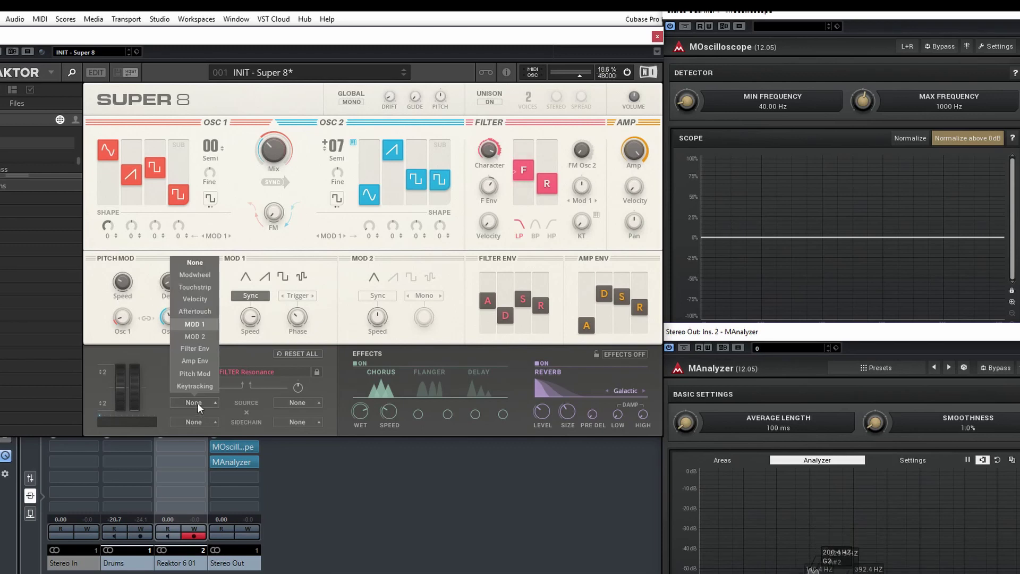
{"action": "left_click", "coordinate": [199, 333]}
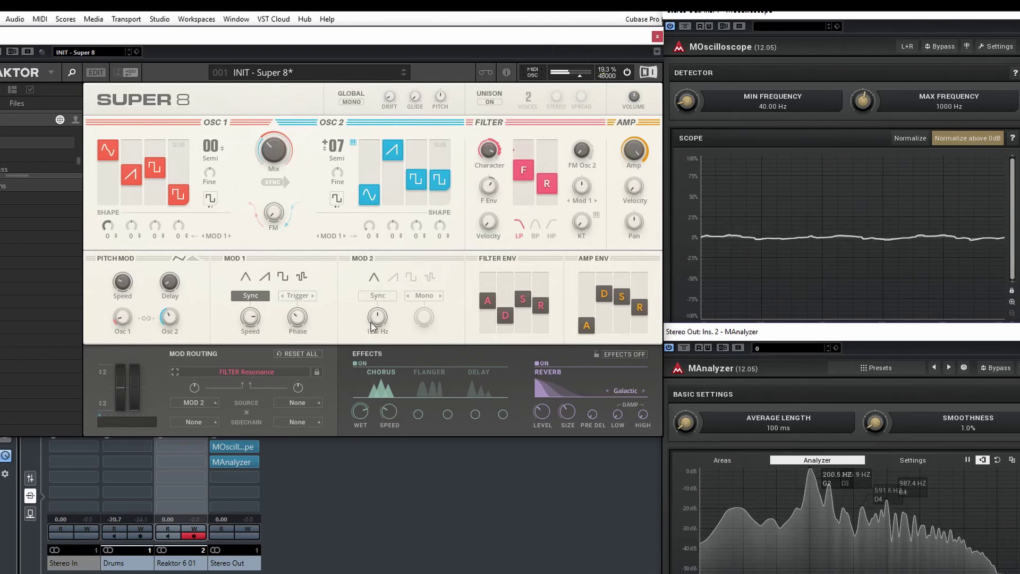
Load the Circuits preset from the embedded Bass bank.
{"action": "mouse_move", "coordinate": [381, 327]}
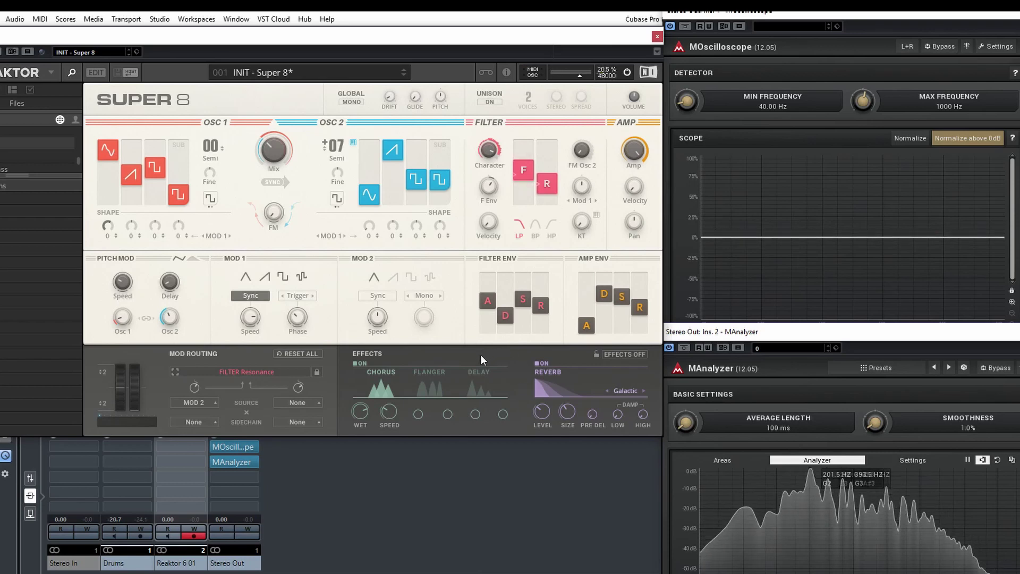
{"action": "left_click", "coordinate": [282, 72]}
{"action": "mouse_move", "coordinate": [285, 75]}
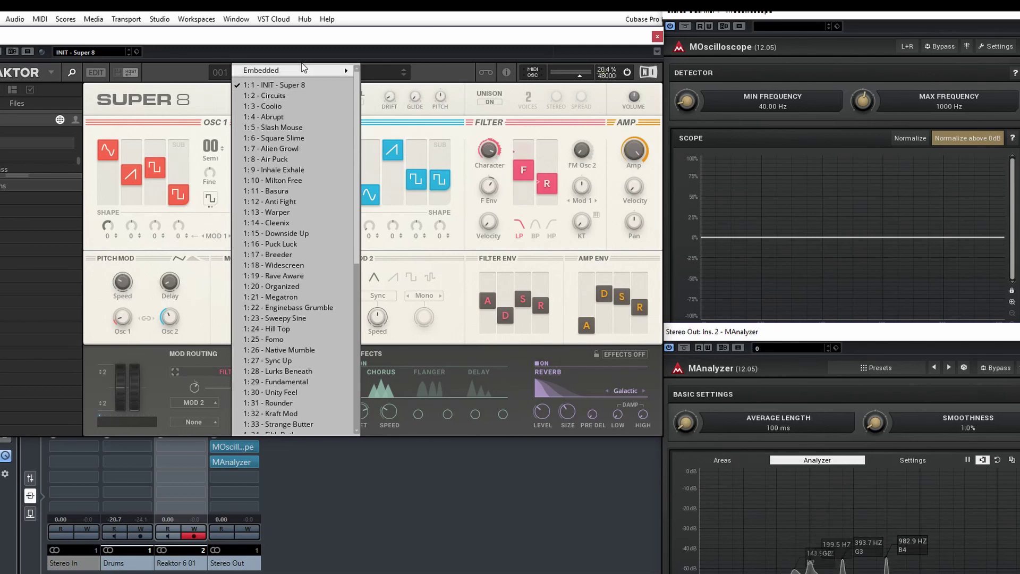
{"action": "mouse_move", "coordinate": [387, 76]}
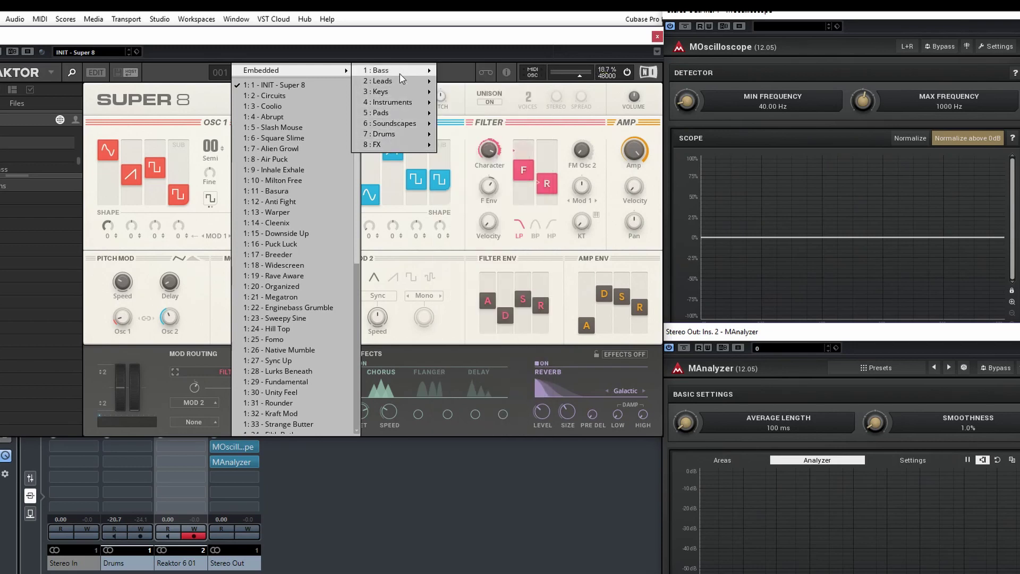
{"action": "left_click", "coordinate": [462, 82]}
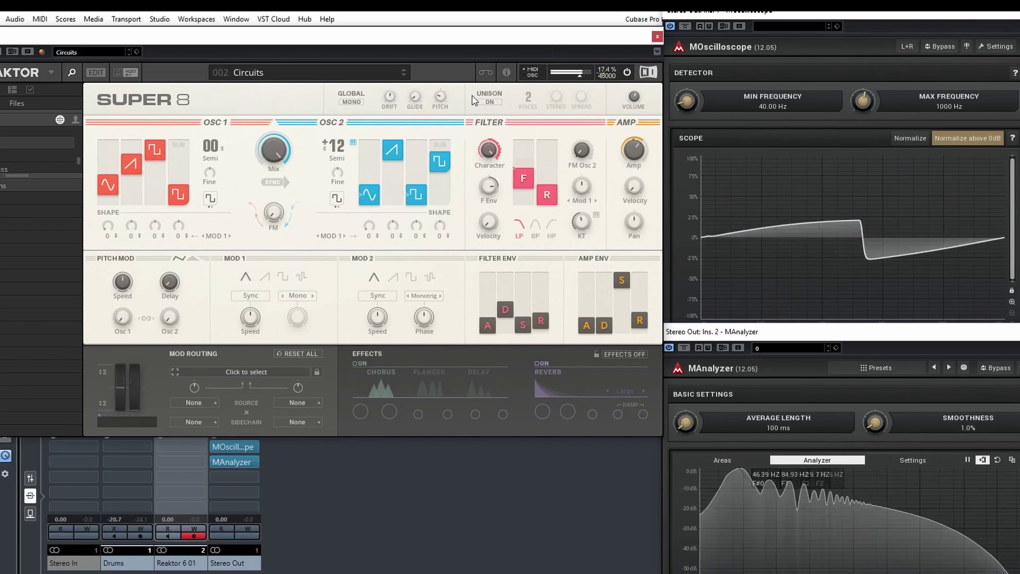
Load the Coolio preset and adjust its amp velocity amount.
{"action": "left_click", "coordinate": [401, 76]}
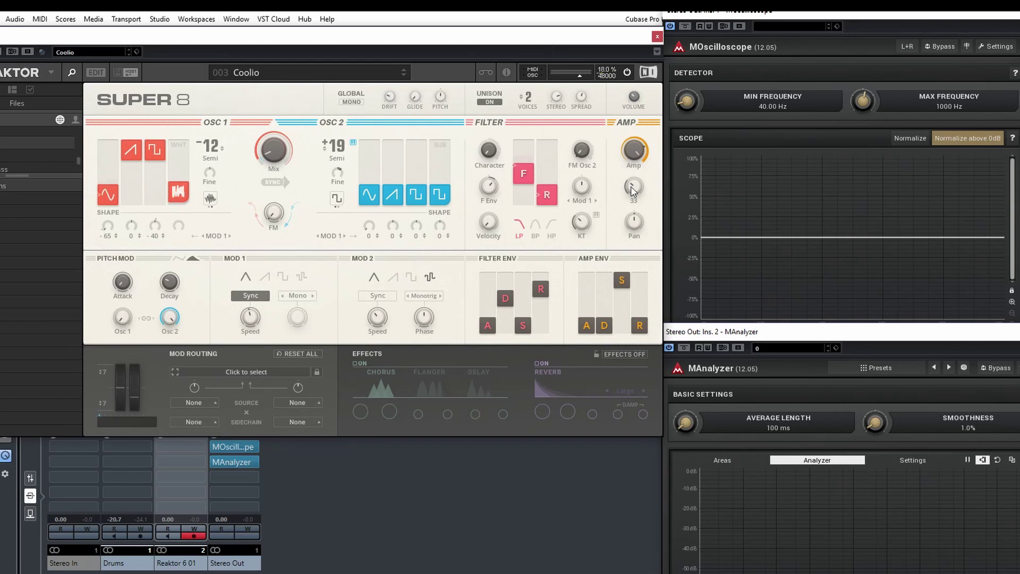
{"action": "left_click_drag", "start_coordinate": [632, 192], "coordinate": [639, 164]}
{"action": "mouse_move", "coordinate": [631, 226]}
{"action": "mouse_move", "coordinate": [574, 211]}
Load the INIT - Super 8 preset again and turn on Unison.
{"action": "left_click", "coordinate": [338, 75]}
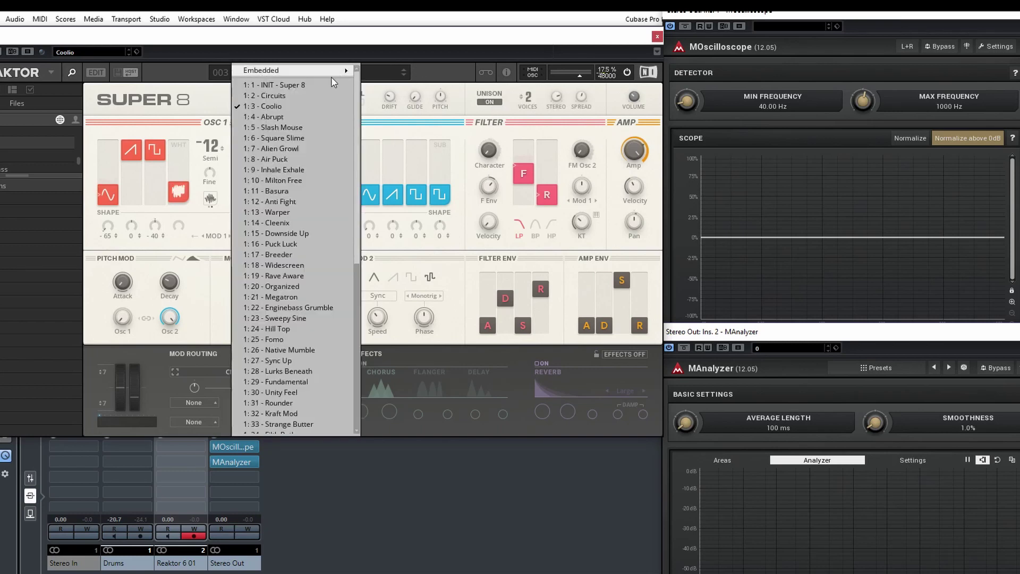
{"action": "left_click", "coordinate": [305, 87]}
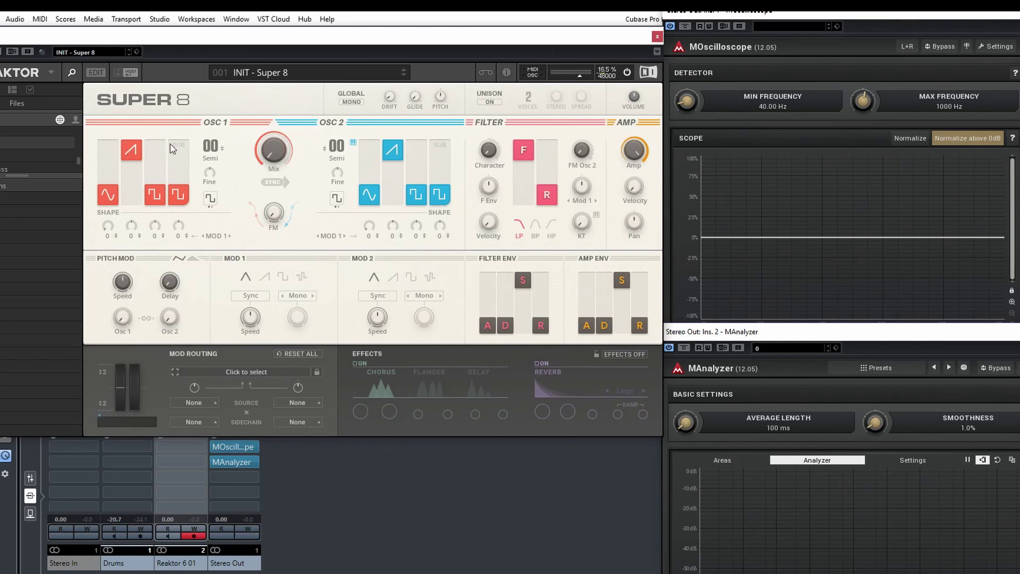
{"action": "left_click", "coordinate": [489, 101]}
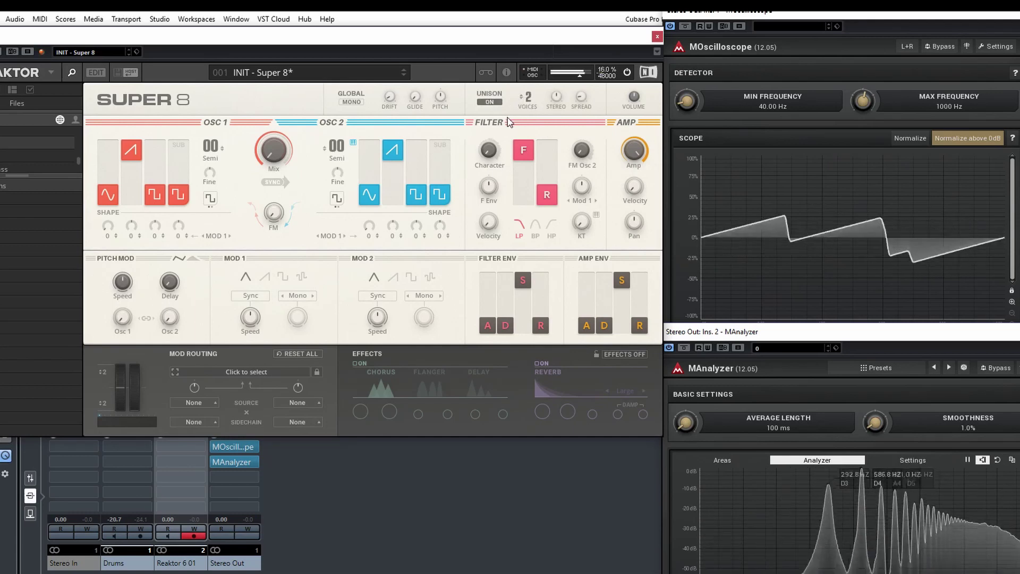
Raise the amp envelope's decay and release, and lower the filter cutoff slightly.
{"action": "left_click_drag", "start_coordinate": [609, 322], "coordinate": [633, 311]}
{"action": "left_click_drag", "start_coordinate": [523, 180], "coordinate": [522, 201]}
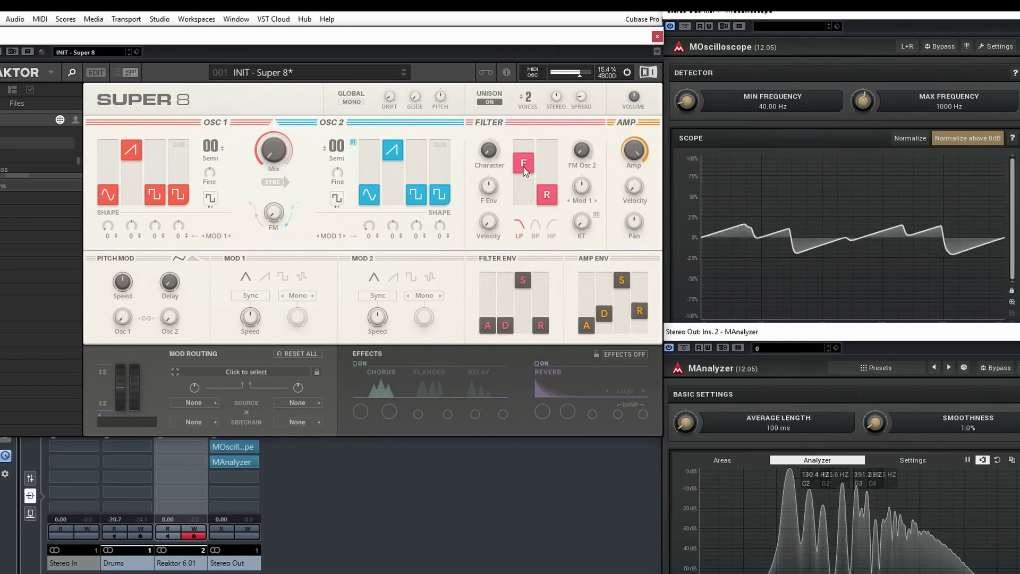
Turn on the reverb effect and add some of the Osc 1 sub square wave to the sound.
{"action": "left_click", "coordinate": [539, 365]}
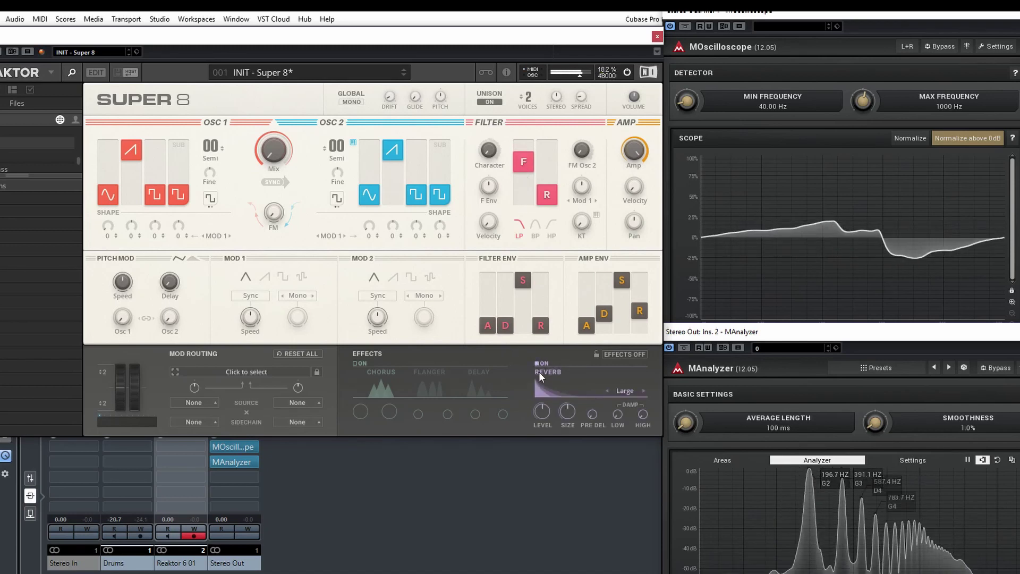
{"action": "left_click_drag", "start_coordinate": [182, 199], "coordinate": [185, 189]}
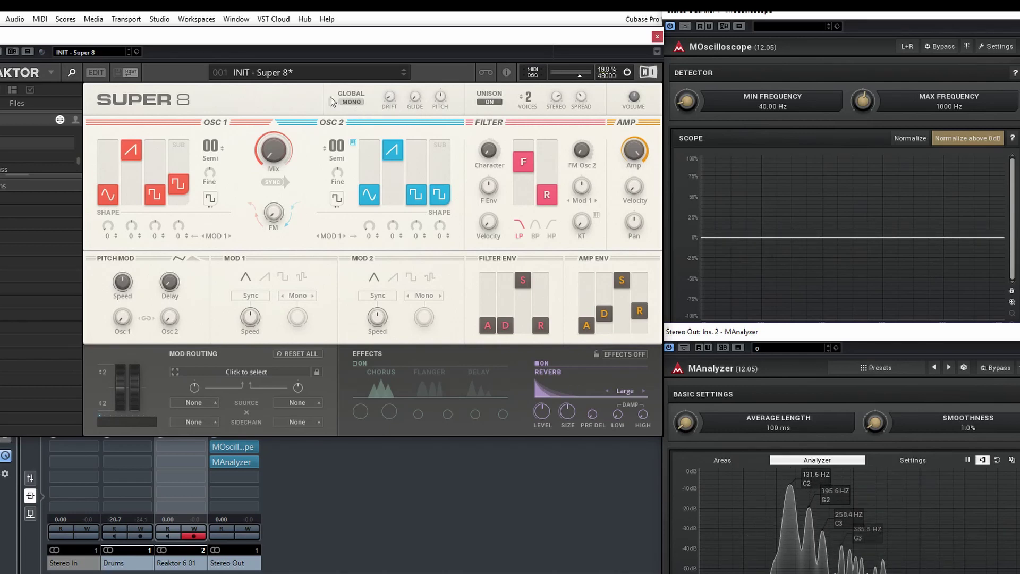
Enable the global Mono mode and increase the glide amount.
{"action": "left_click", "coordinate": [350, 102]}
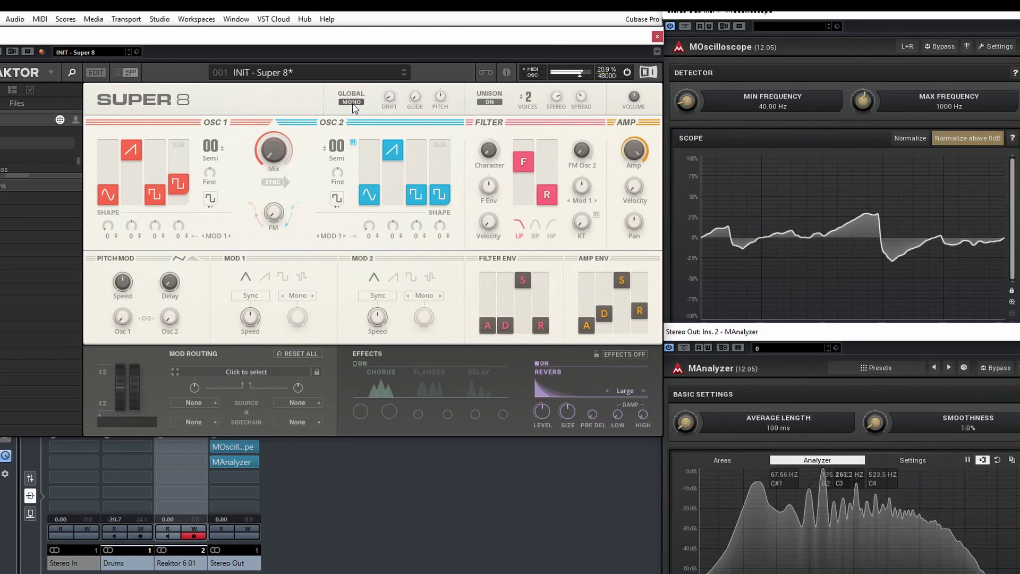
{"action": "left_click_drag", "start_coordinate": [415, 101], "coordinate": [414, 80]}
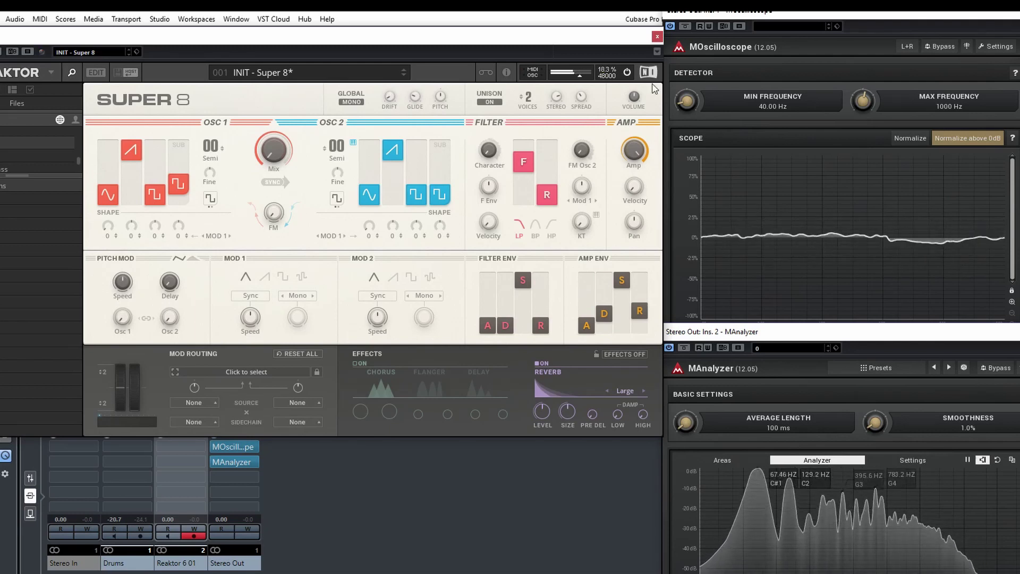
Switch the Osc 2 sub waveform to white noise and adjust the mix between the two oscillators.
{"action": "left_click", "coordinate": [335, 197]}
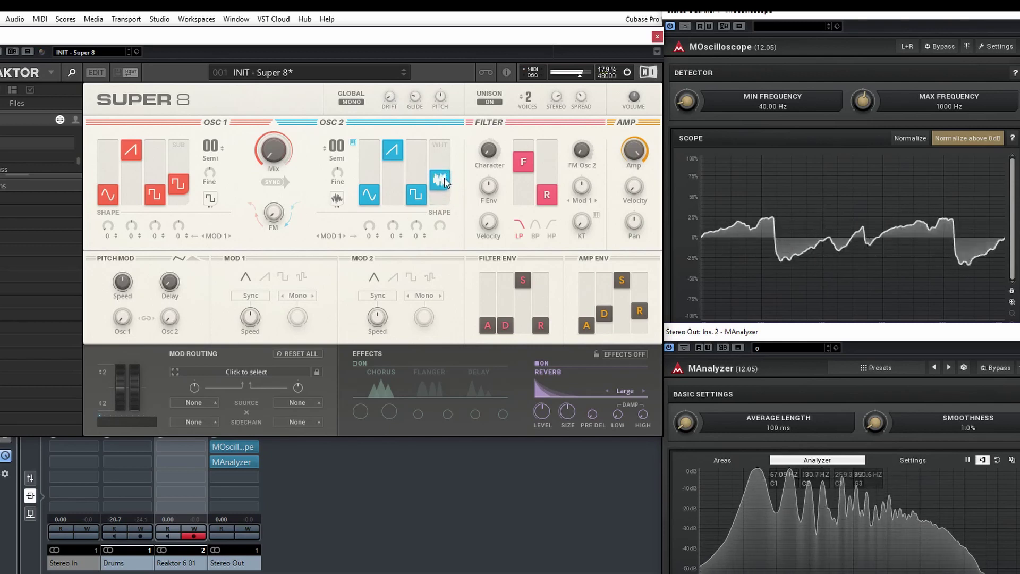
{"action": "mouse_move", "coordinate": [273, 159]}
{"action": "left_mouse_down"}
{"action": "mouse_move", "coordinate": [261, 124]}
{"action": "mouse_move", "coordinate": [258, 153]}
{"action": "left_mouse_up"}
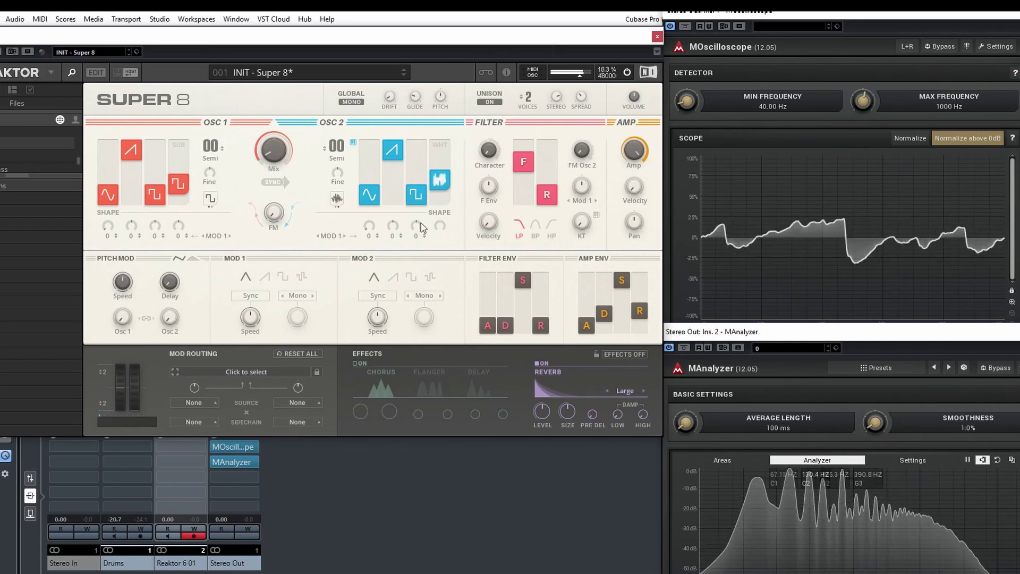